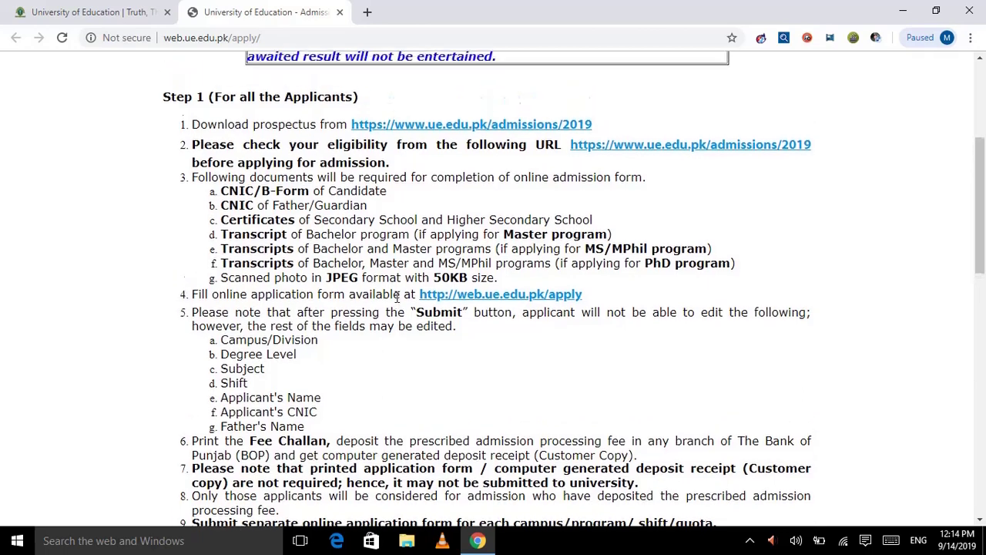
# - Scroll down through the admission instructions to the bottom of the page
pyautogui.scroll(-1, 397, 298)
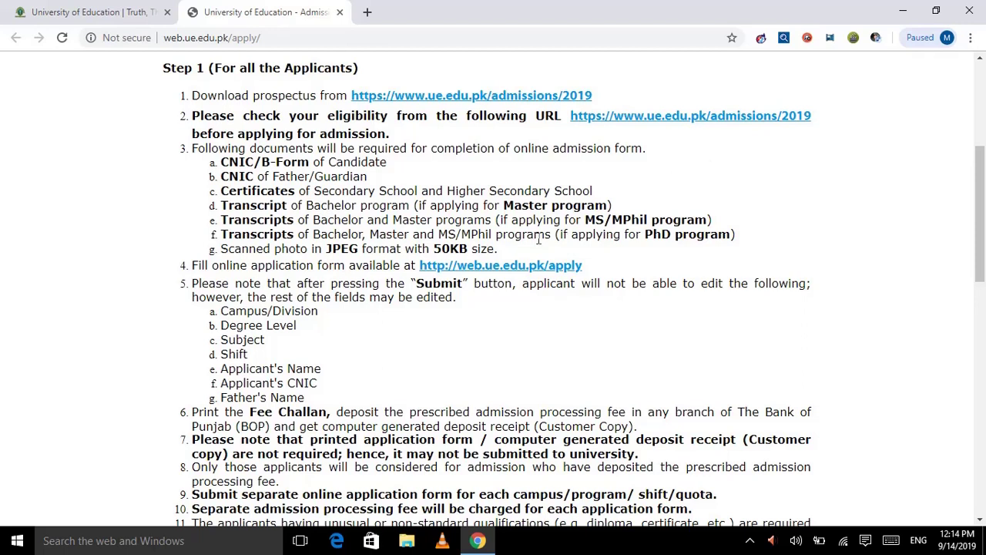
pyautogui.scroll(-1, 598, 349)
pyautogui.scroll(-10, 598, 348)
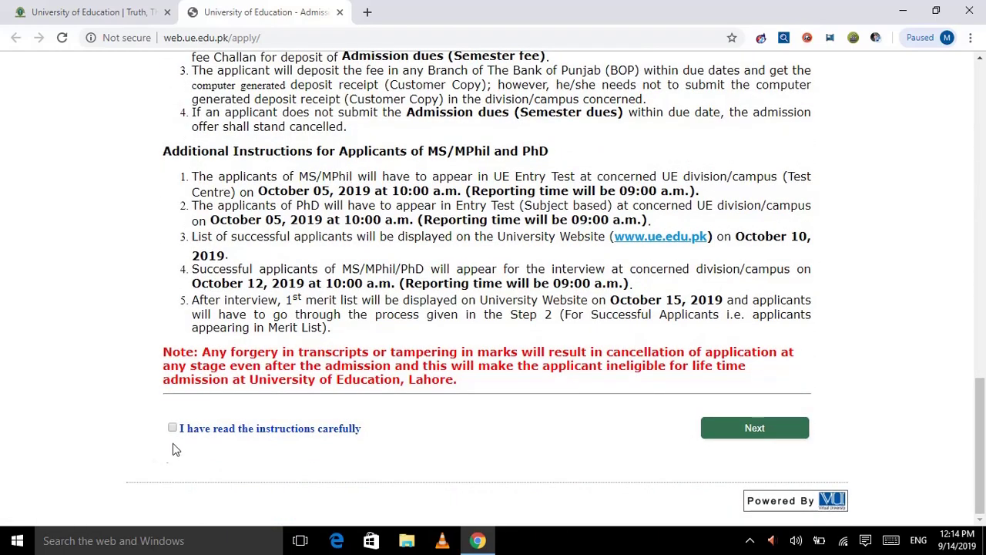
# - Proceed to the admission form and choose Attock Campus with BS as degree level
pyautogui.click(740, 417)
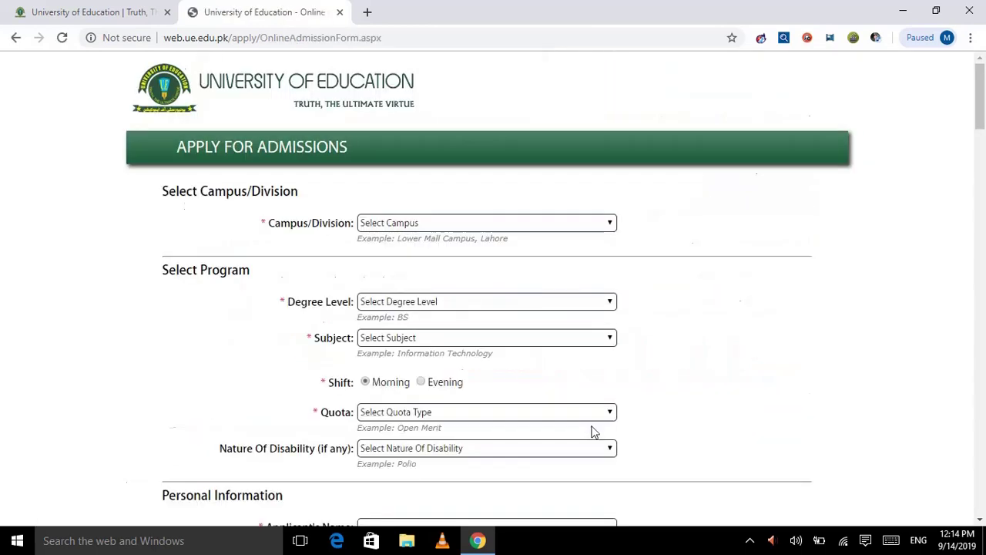
pyautogui.scroll(-1, 822, 255)
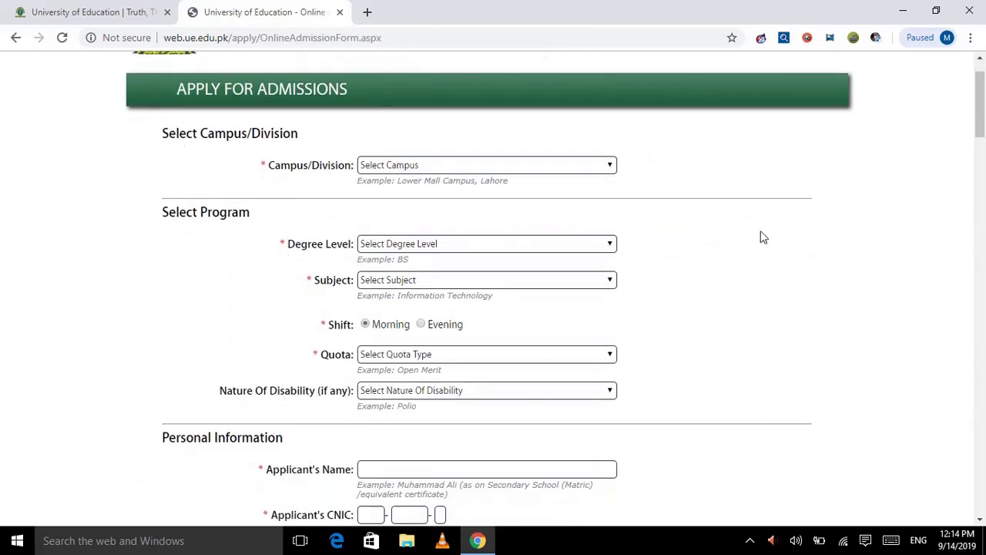
pyautogui.click(593, 169)
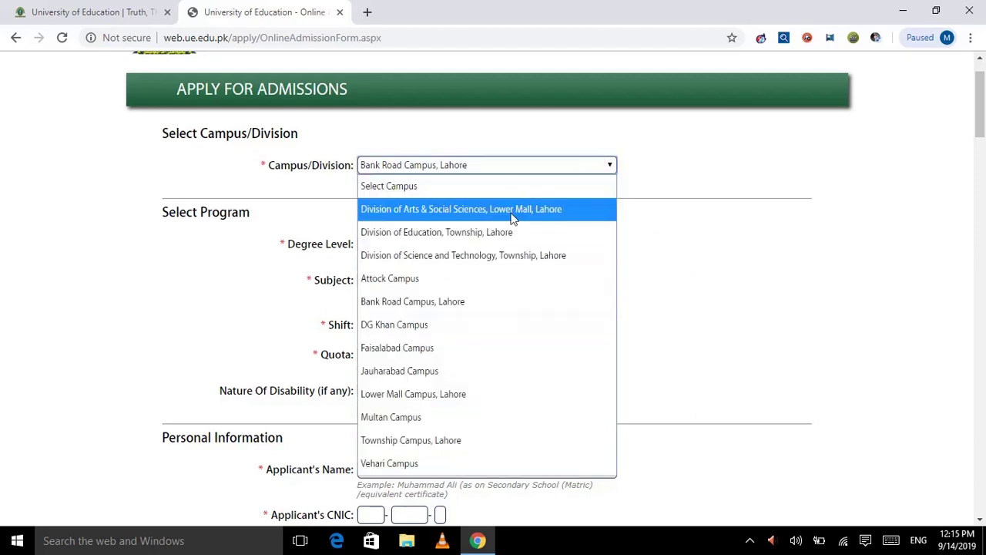
pyautogui.click(451, 280)
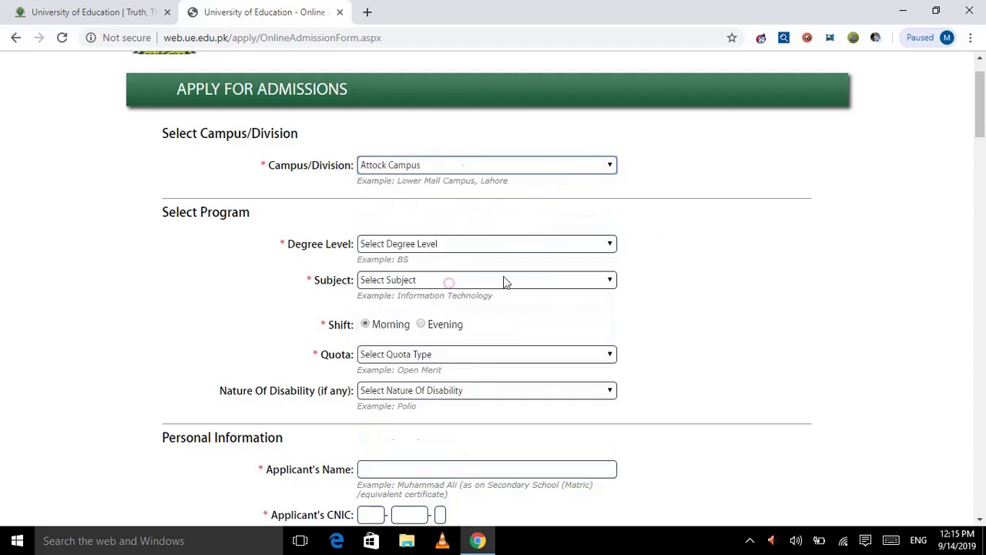
pyautogui.click(606, 248)
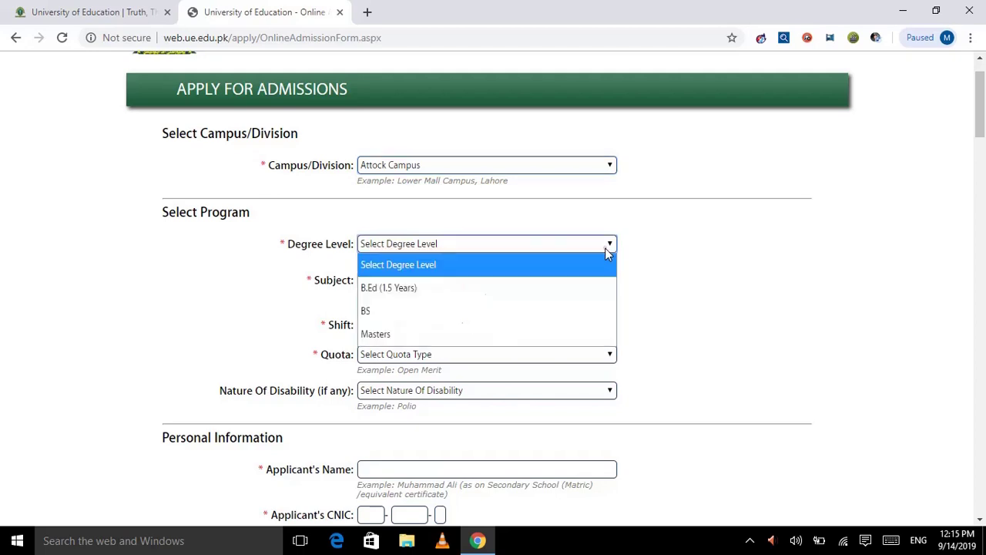
pyautogui.click(537, 311)
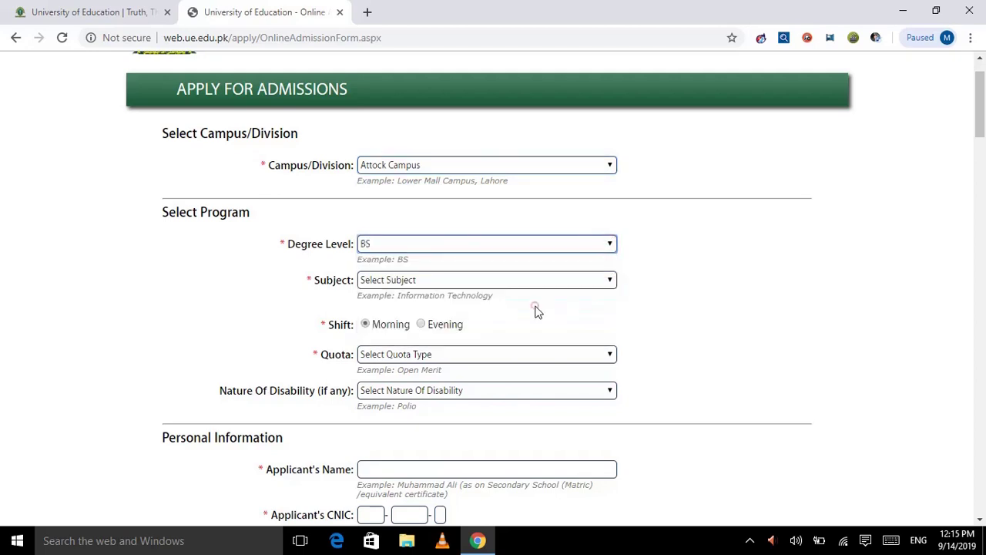
# - Select BS English as the subject and Open Merit as the quota
pyautogui.click(497, 351)
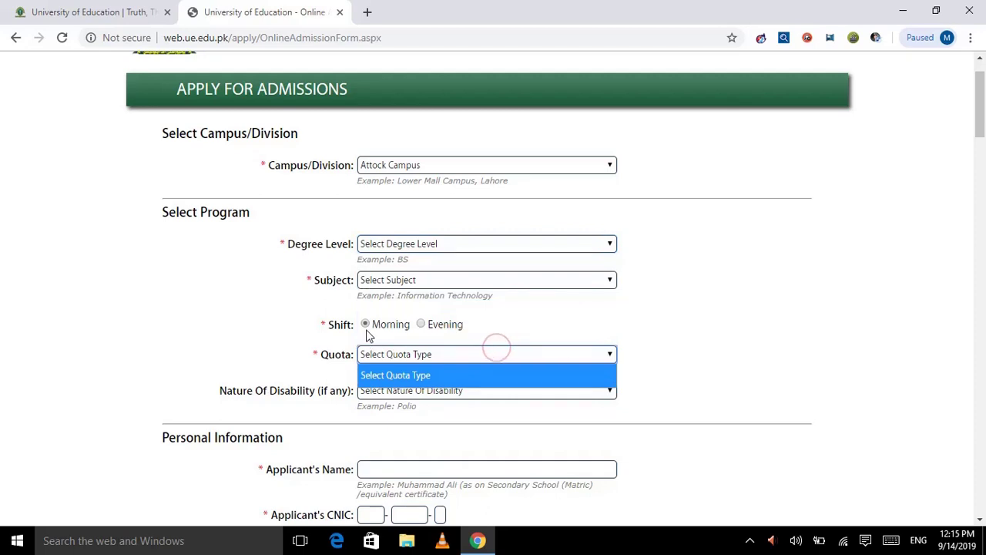
pyautogui.click(556, 282)
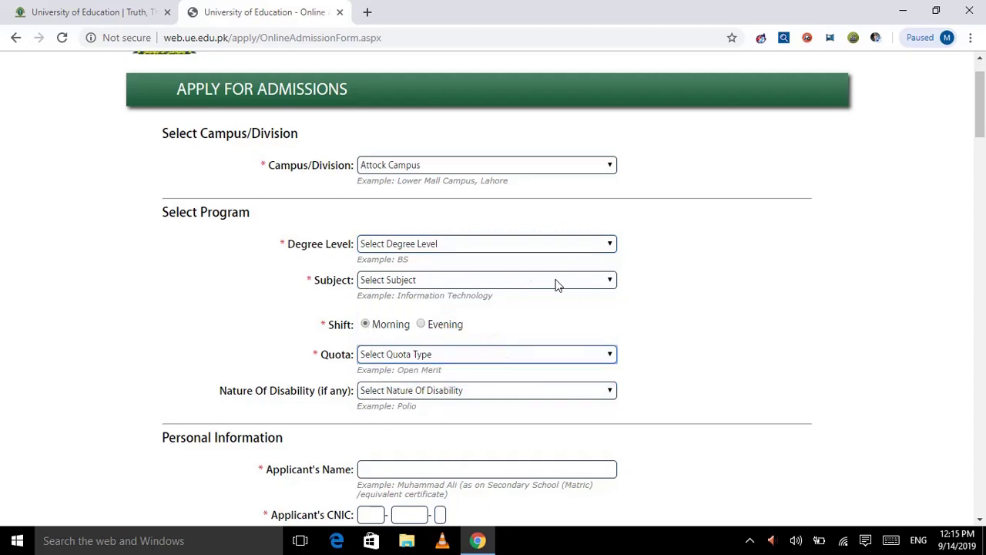
pyautogui.click(556, 278)
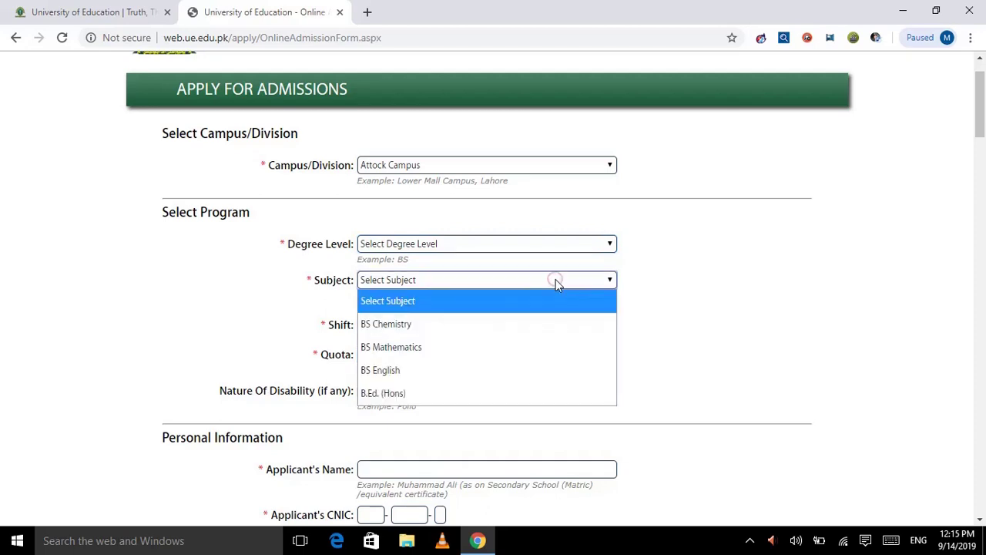
pyautogui.click(471, 347)
pyautogui.press('Down')
pyautogui.scroll(-2, 909, 257)
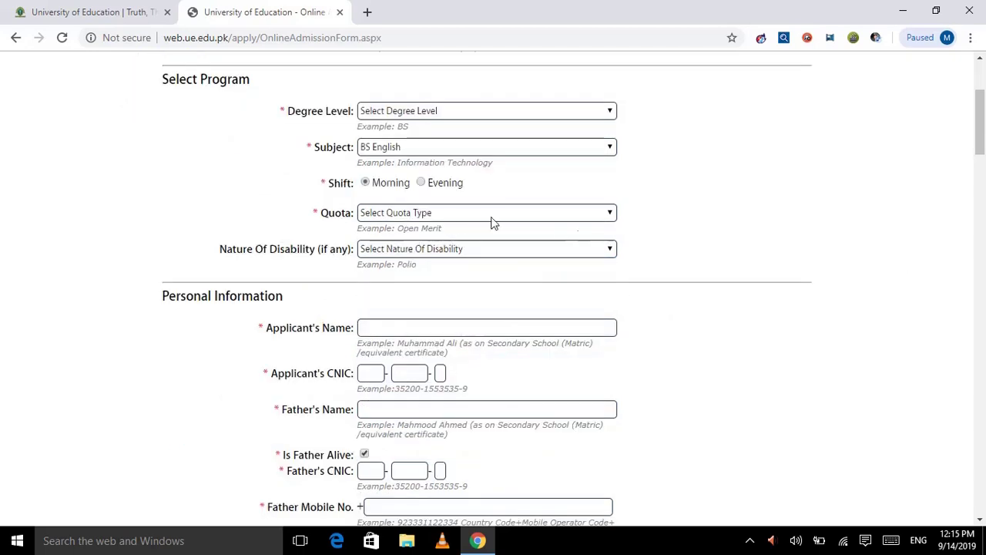
pyautogui.click(492, 220)
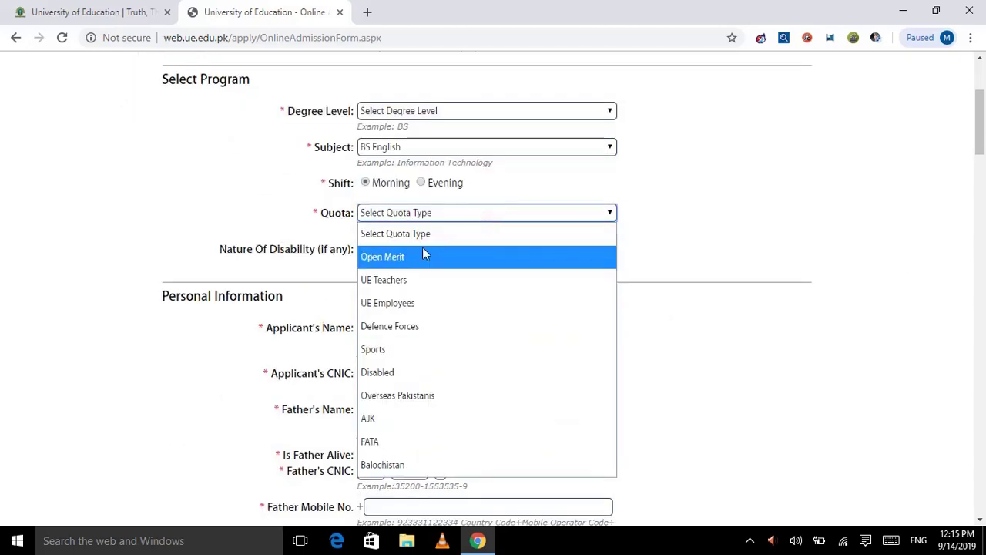
pyautogui.click(423, 249)
pyautogui.scroll(-1, 493, 260)
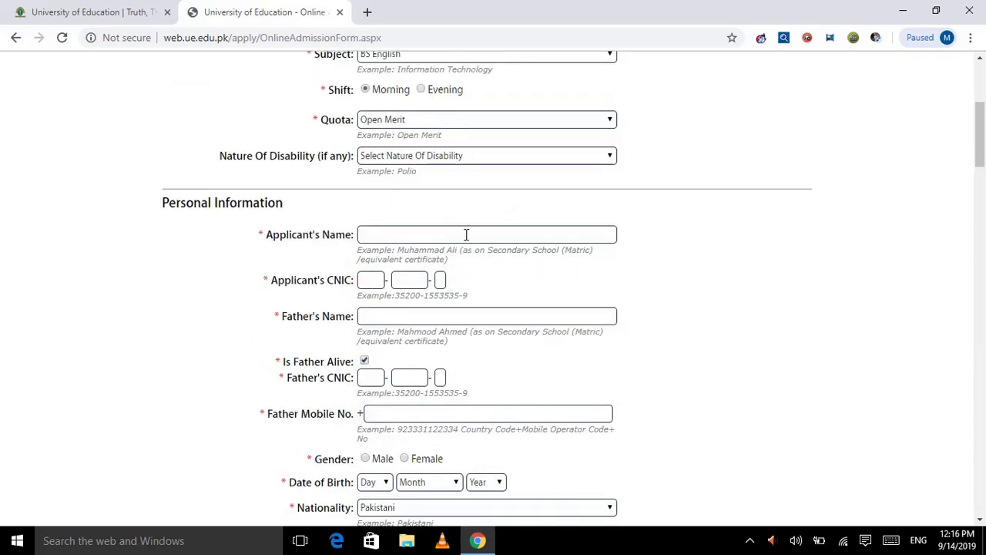
# - Enter the applicant's name and CNIC number
pyautogui.click(461, 236)
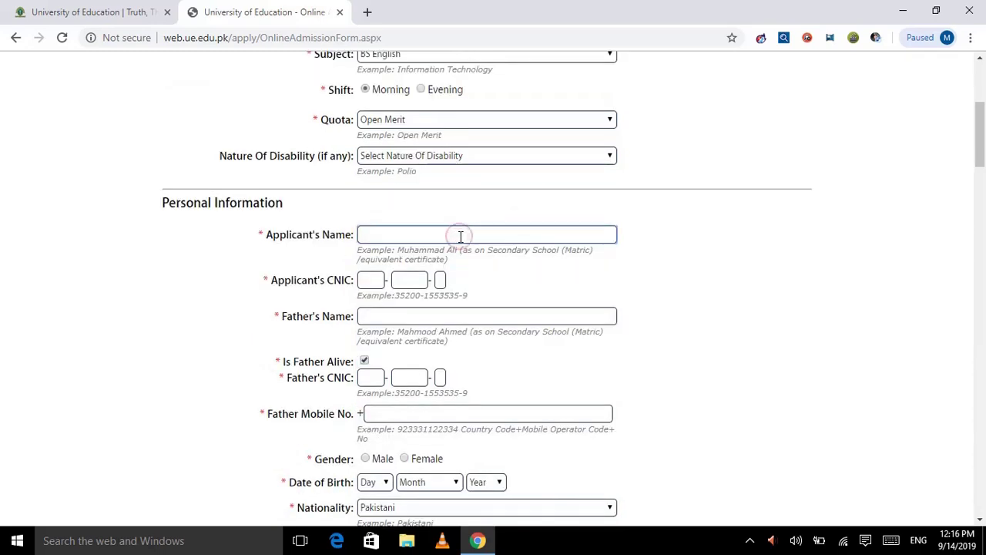
pyautogui.write('m.ali')
pyautogui.click(378, 280)
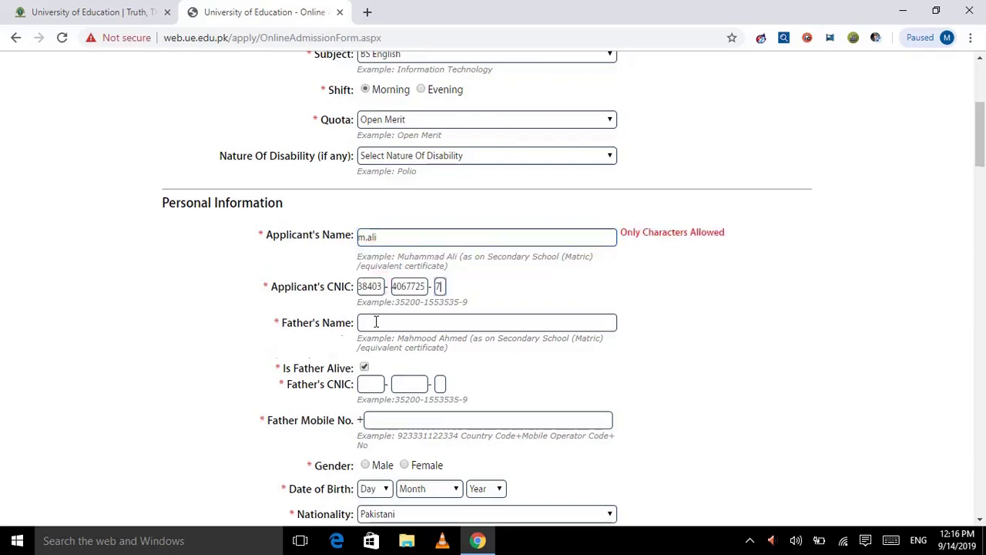
# - Enter the father's name, CNIC number and mobile number
pyautogui.click(383, 326)
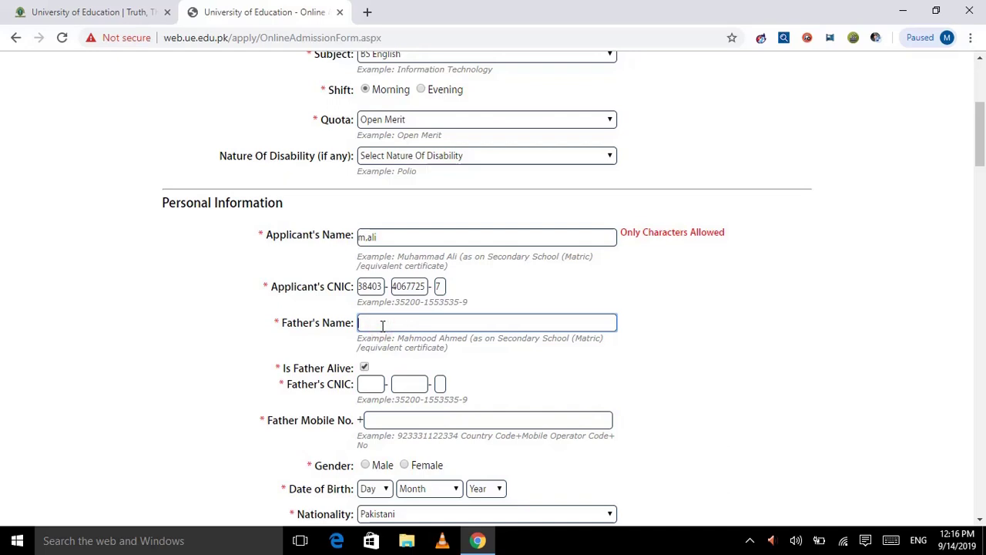
pyautogui.write('m.anas')
pyautogui.click(373, 384)
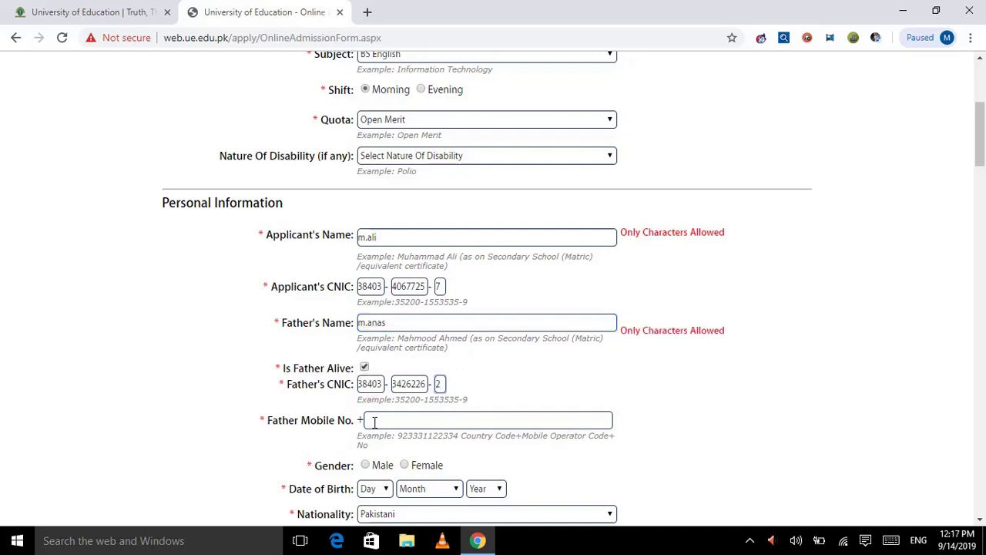
pyautogui.click(374, 421)
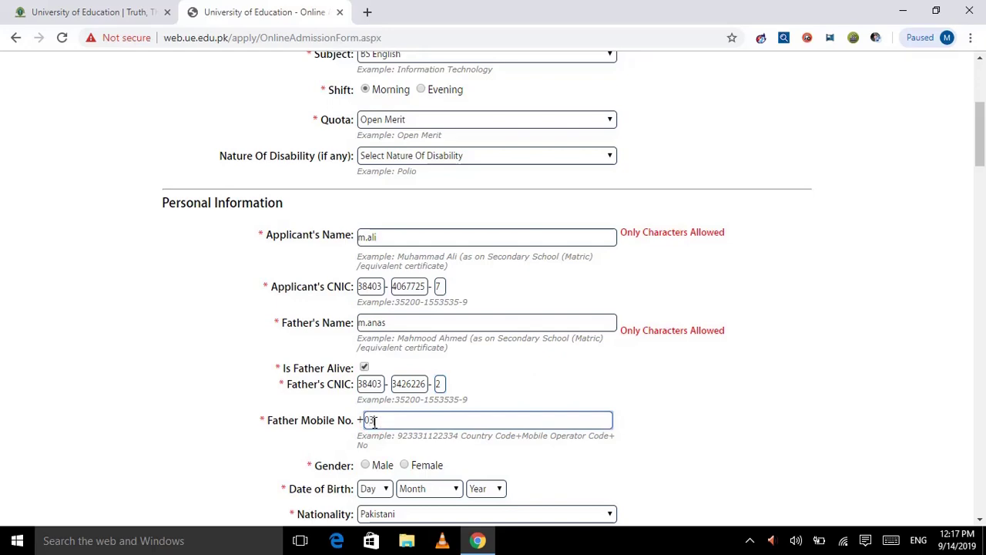
# - Set gender to Male and the birth year to 1994
pyautogui.click(374, 467)
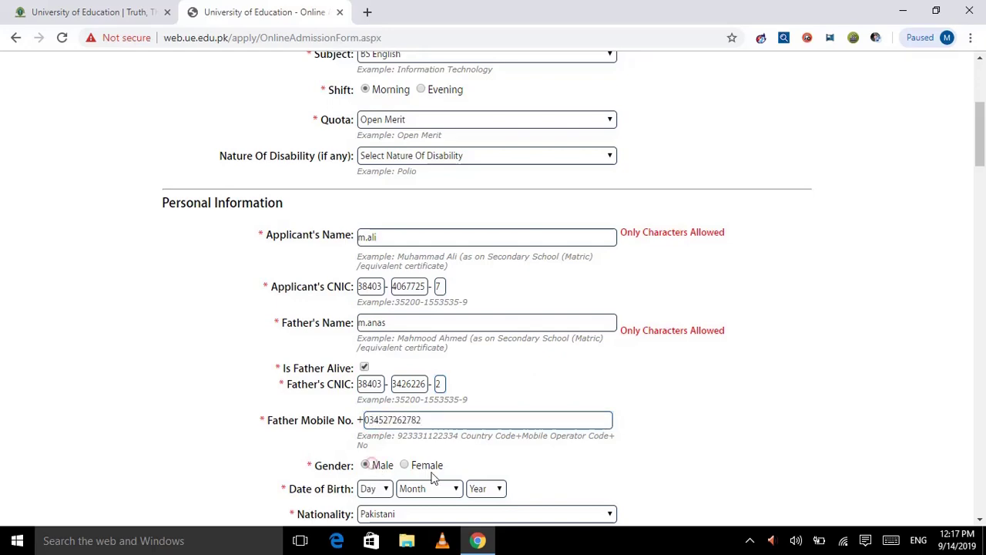
pyautogui.scroll(-3, 445, 482)
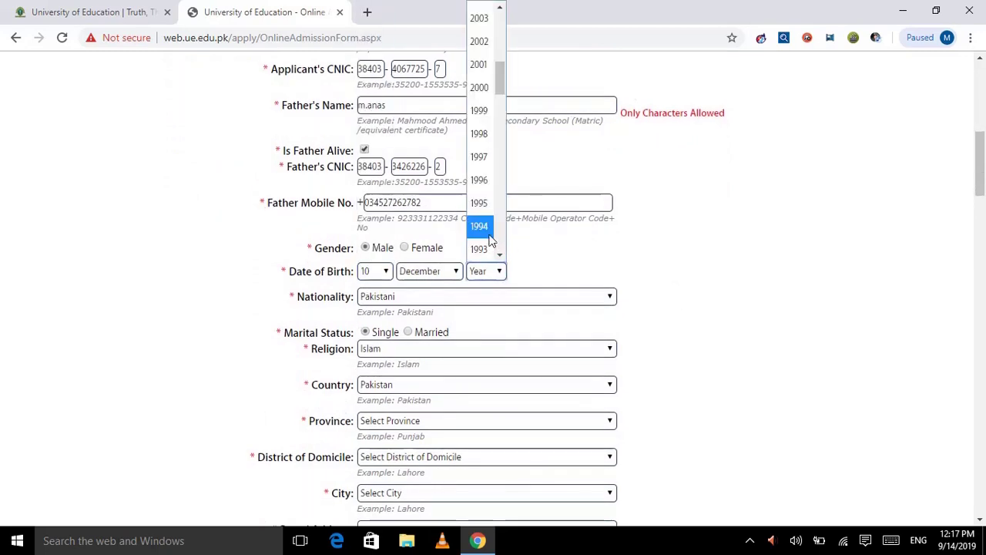
pyautogui.click(480, 225)
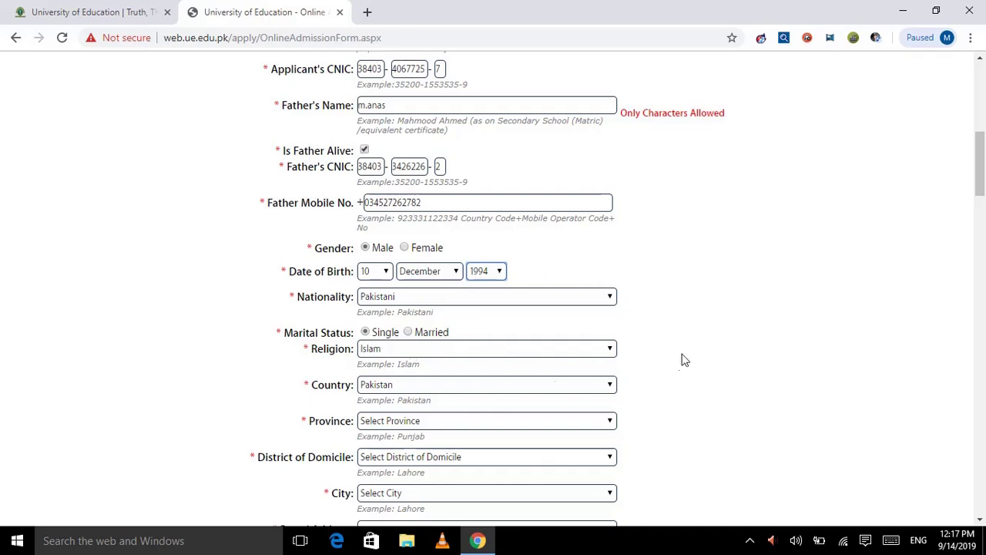
pyautogui.scroll(-1, 681, 359)
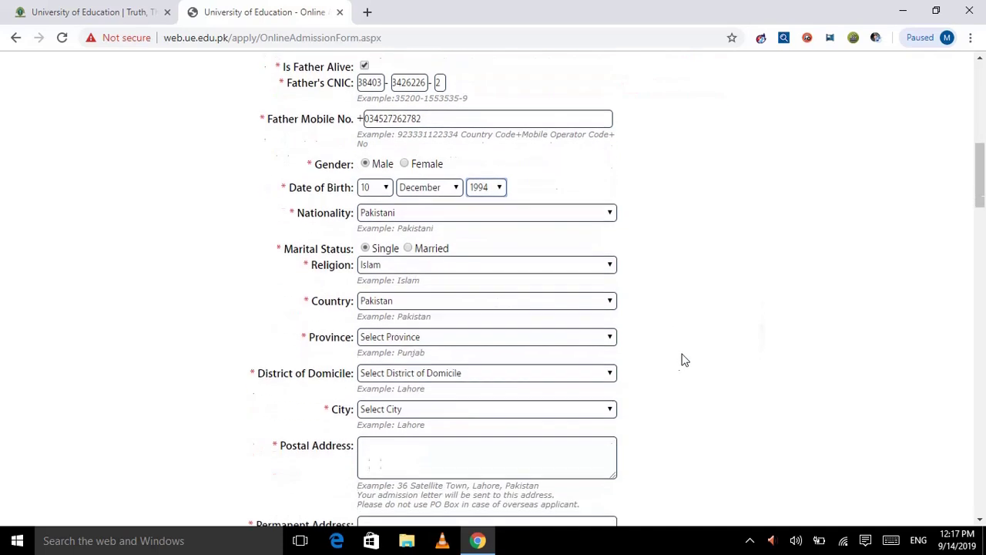
# - Select PUNJAB province, Bhakkar as district of domicile and Rawalakot as city
pyautogui.click(518, 337)
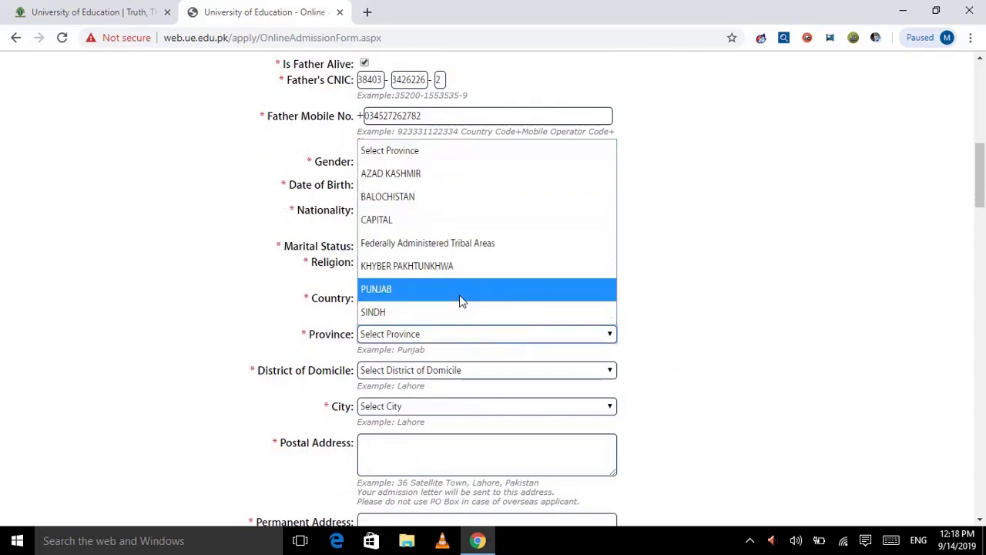
pyautogui.click(459, 295)
pyautogui.click(441, 371)
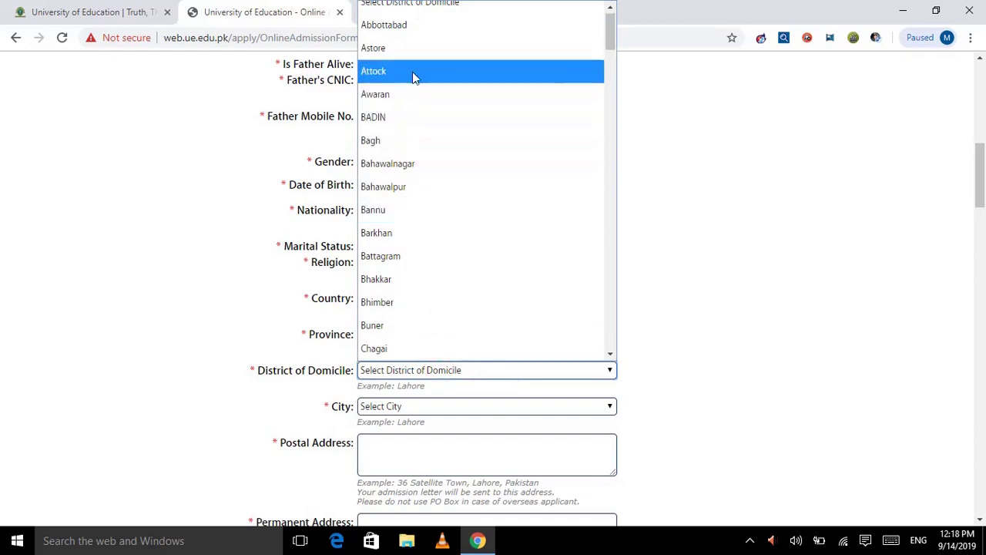
pyautogui.click(412, 285)
pyautogui.scroll(-2, 470, 440)
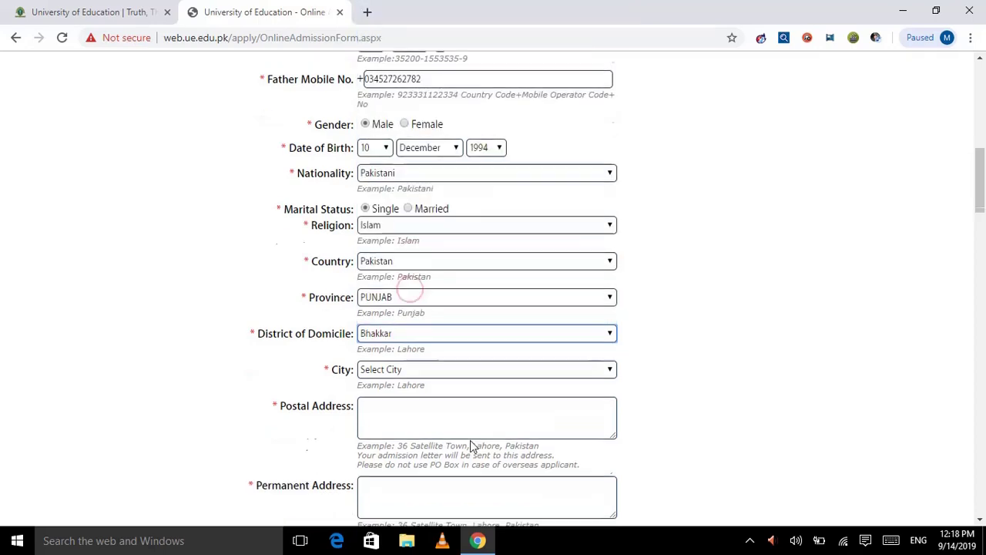
pyautogui.click(531, 233)
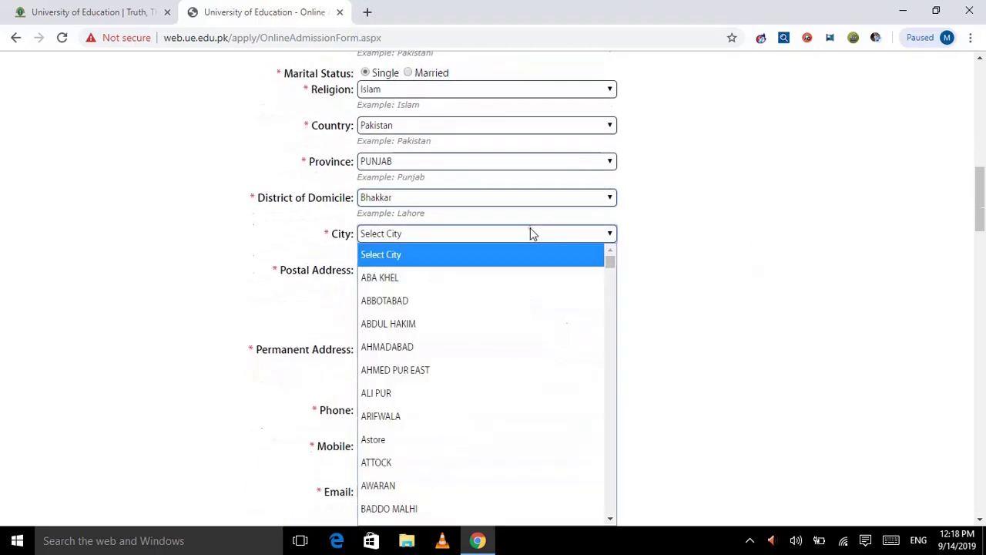
pyautogui.press('s')
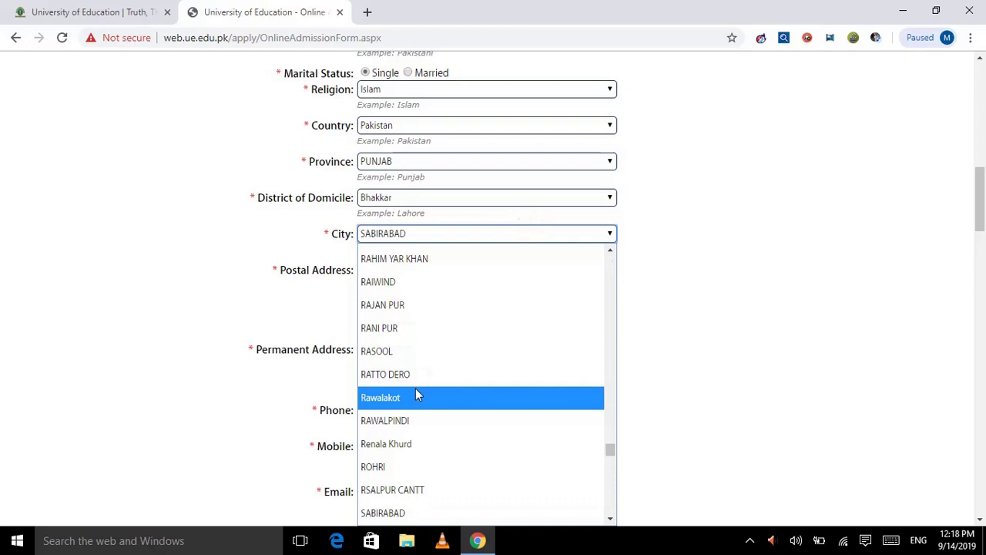
pyautogui.click(415, 396)
# - Fill in postal and permanent addresses, phone number, mobile number and e-mail address
pyautogui.click(466, 289)
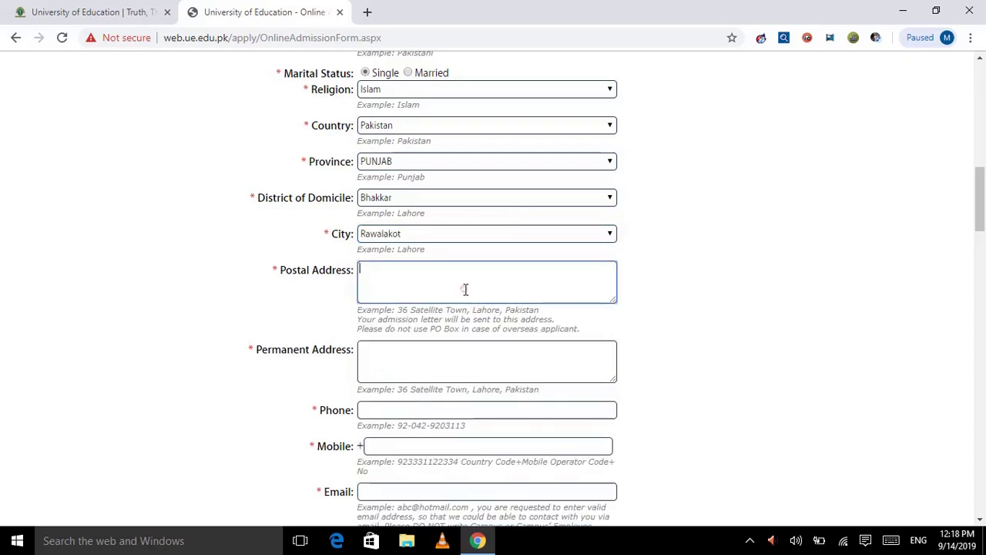
pyautogui.click(492, 364)
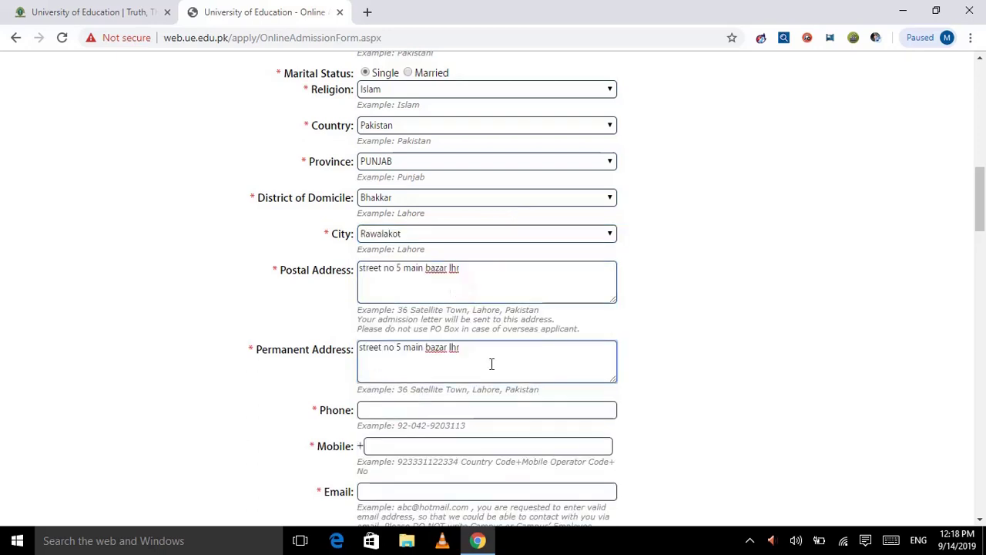
pyautogui.click(454, 409)
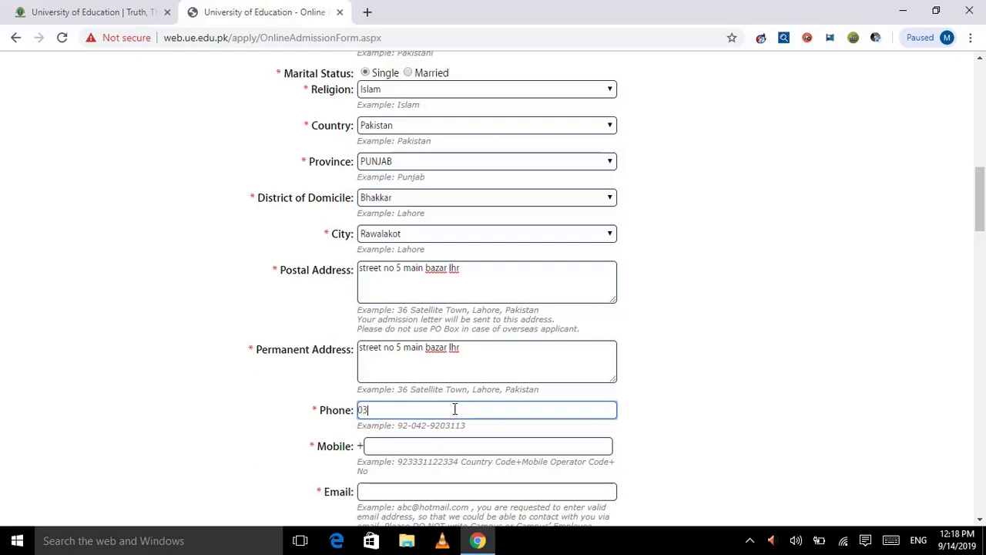
pyautogui.click(417, 443)
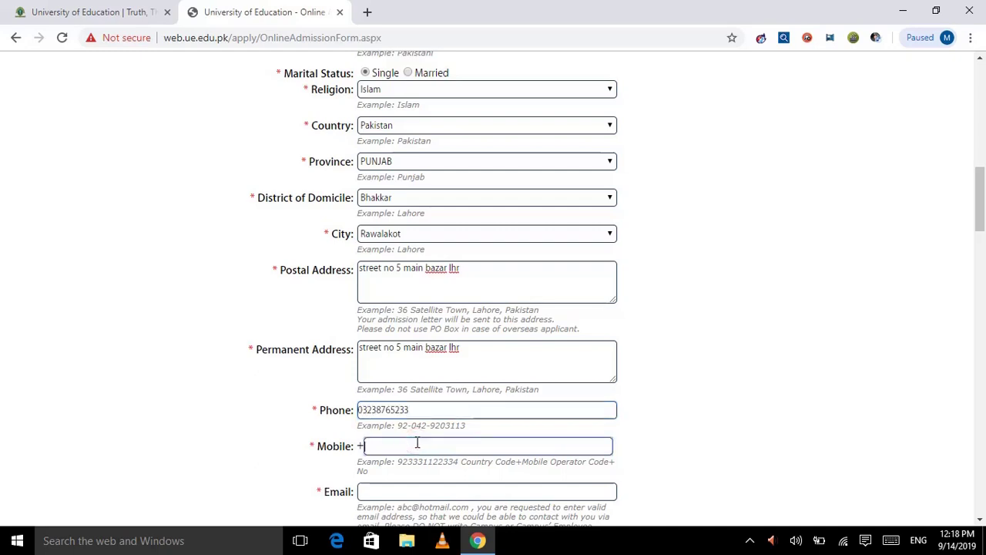
pyautogui.scroll(-1, 417, 443)
pyautogui.hotkey('ctrl', 'v')
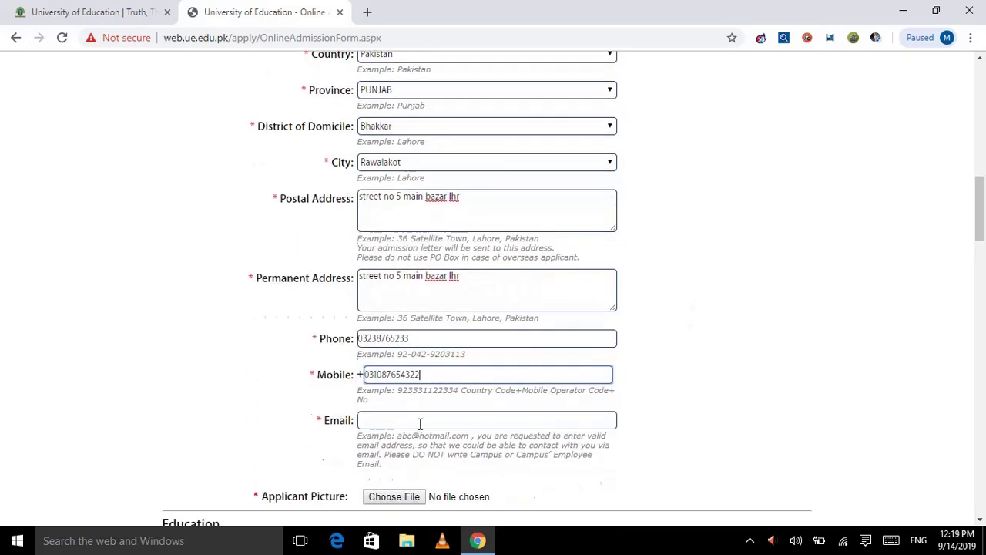
pyautogui.click(419, 422)
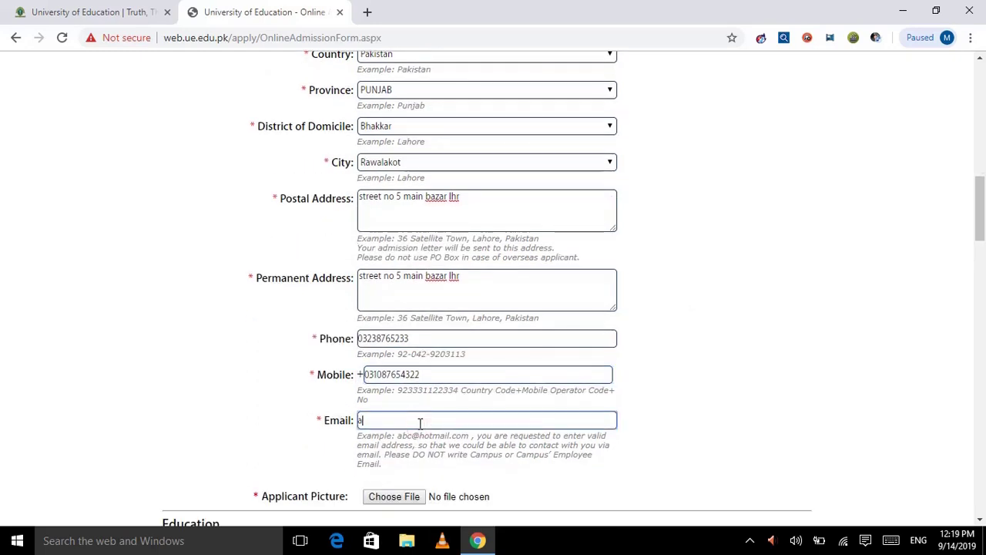
pyautogui.scroll(-2, 420, 423)
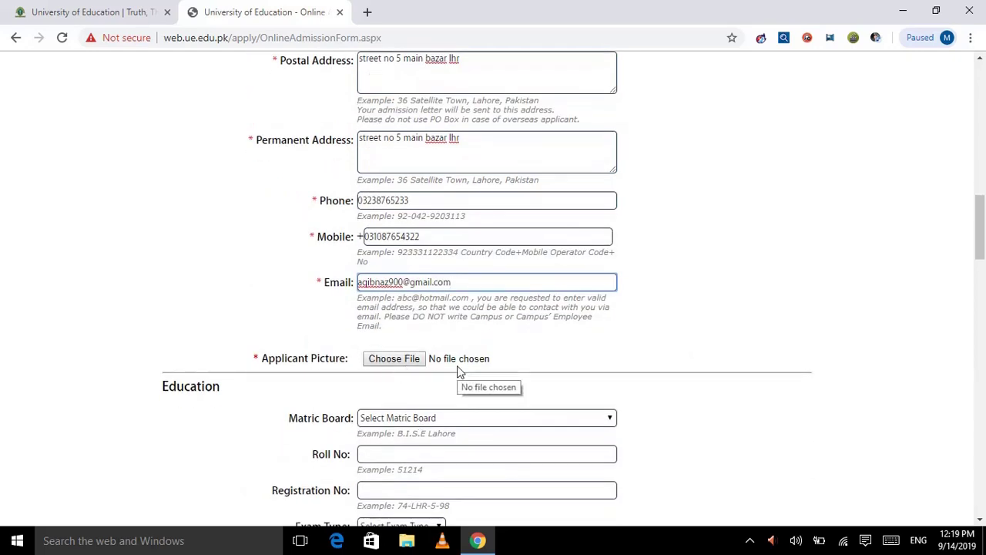
pyautogui.scroll(-1, 457, 370)
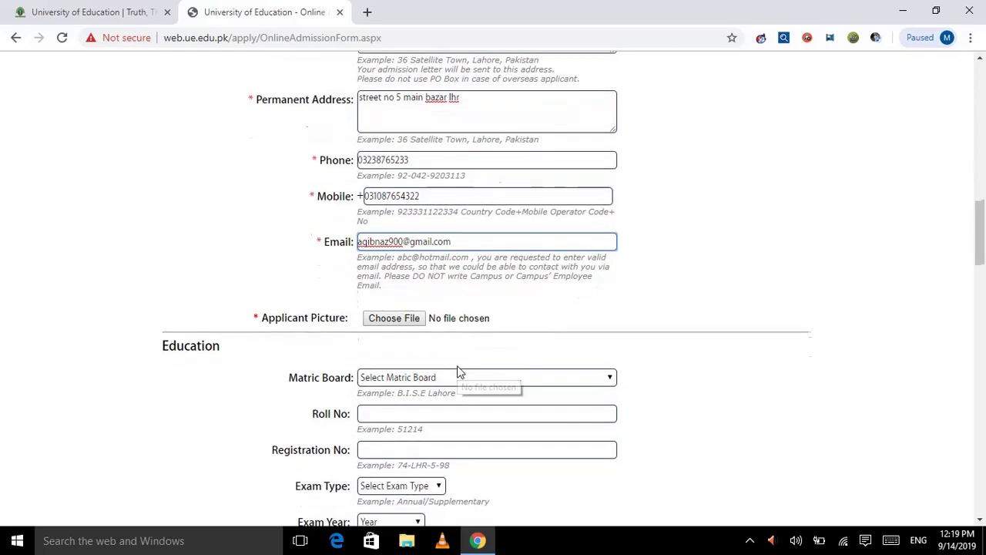
# - Attach GPECO.jpg as the applicant picture
pyautogui.click(386, 322)
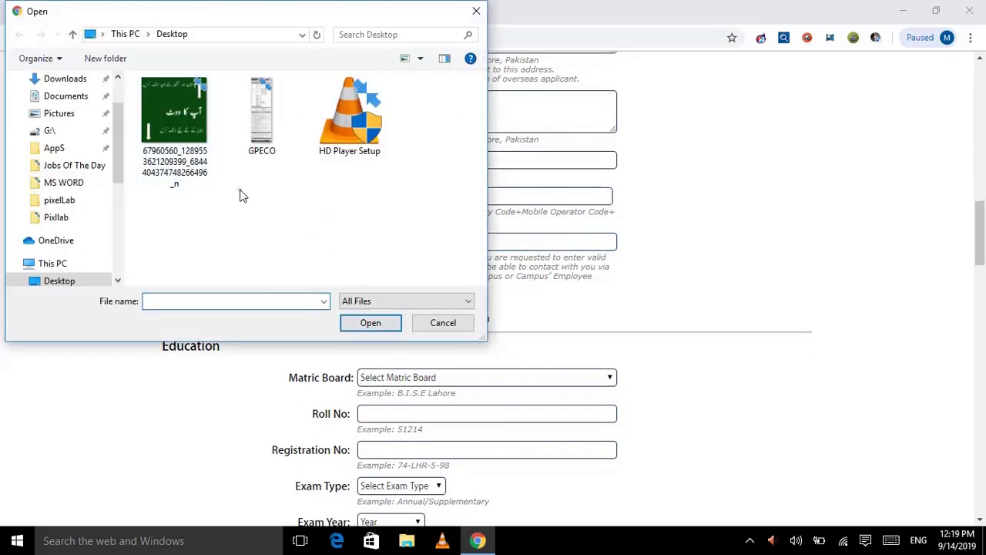
pyautogui.doubleClick(262, 115)
pyautogui.scroll(-3, 594, 389)
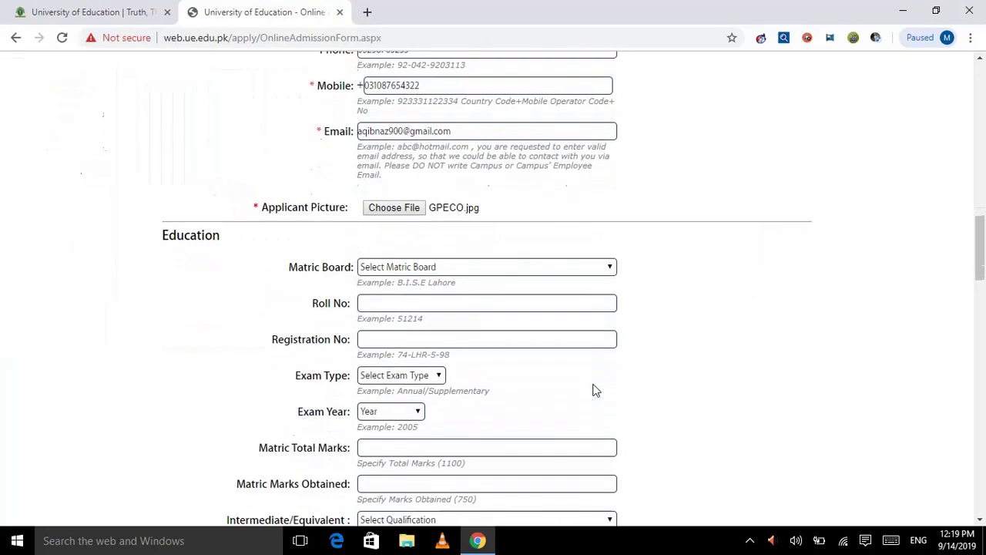
# - Choose the Bahawalpur board for matric and enter the matric roll number
pyautogui.click(451, 272)
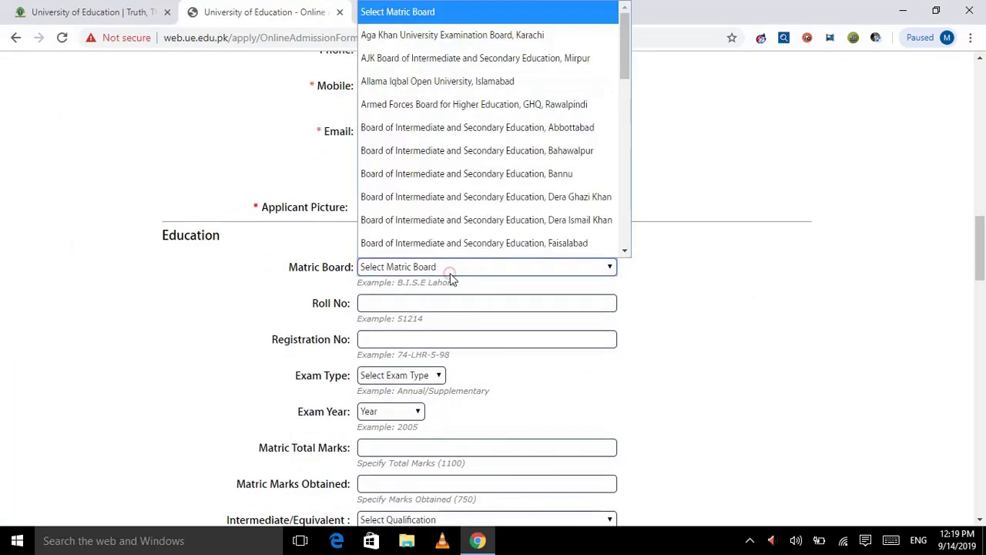
pyautogui.press('b')
pyautogui.scroll(-1, 523, 137)
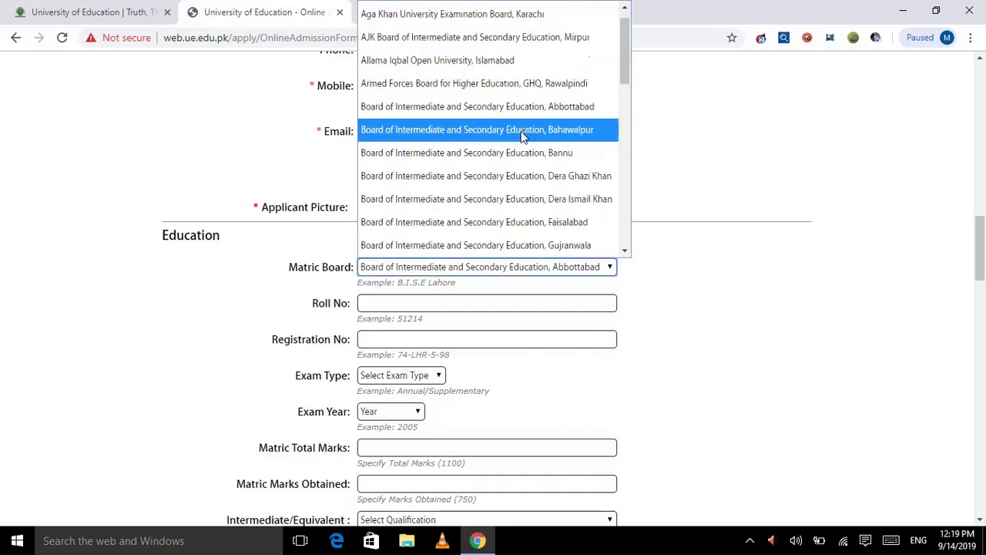
pyautogui.click(522, 131)
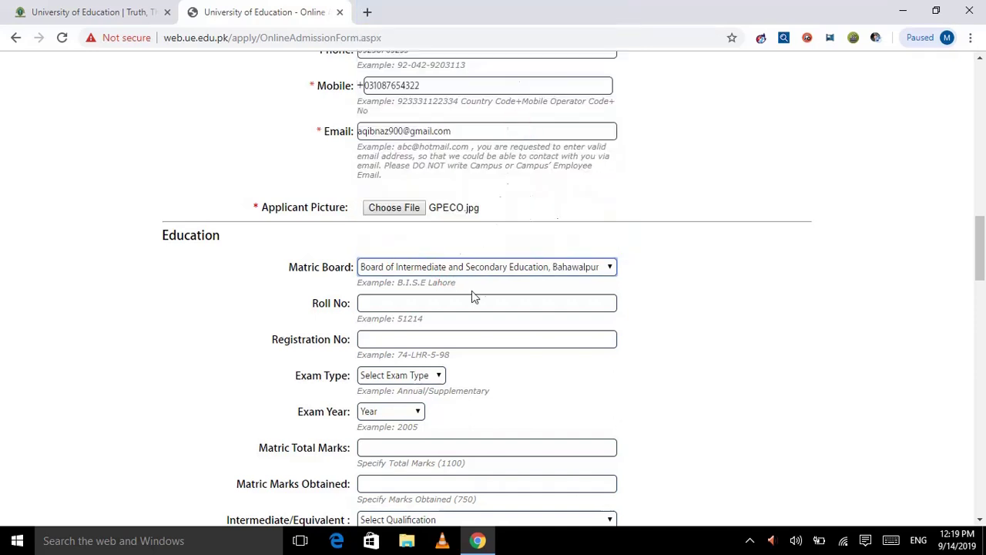
pyautogui.click(434, 302)
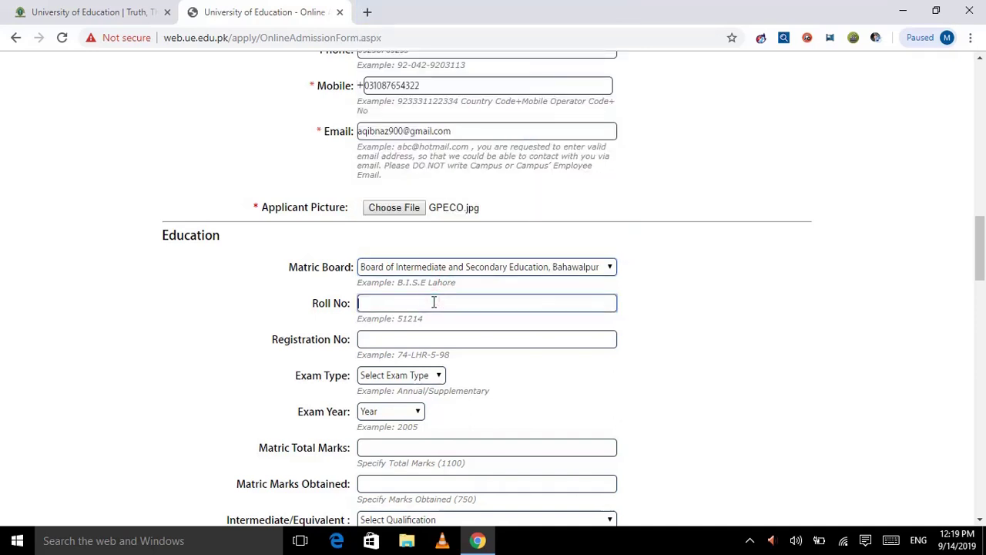
pyautogui.click(440, 345)
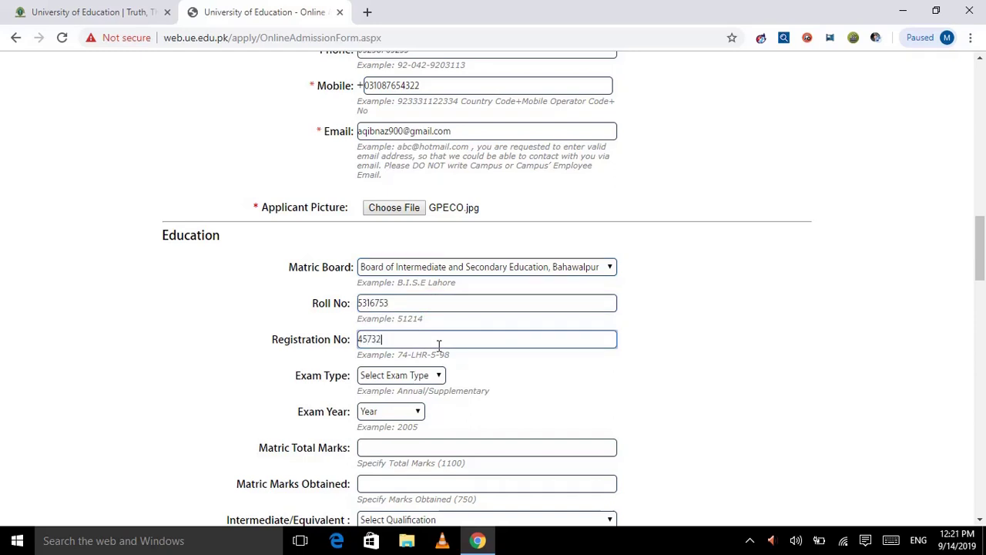
# - Set the matric exam type to Annual
pyautogui.click(404, 381)
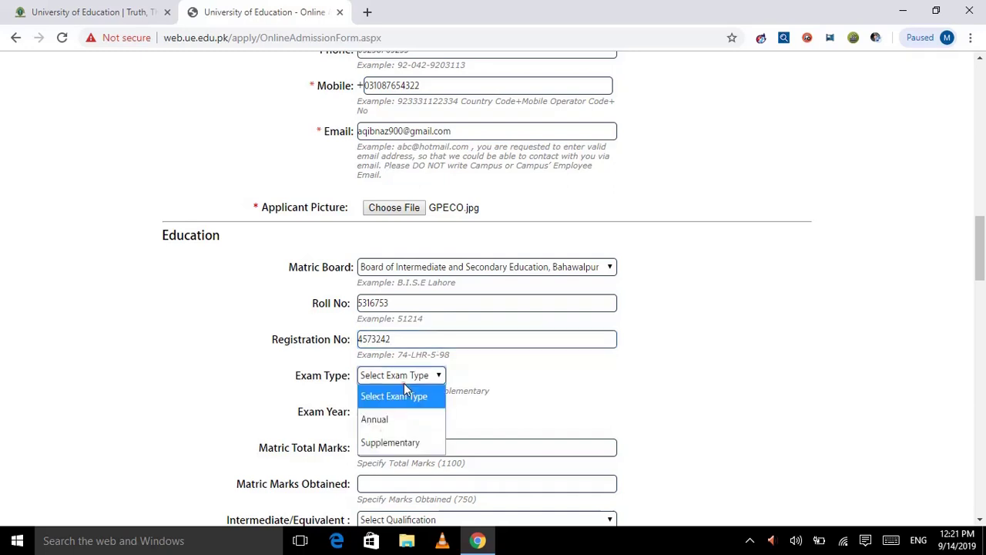
pyautogui.click(381, 424)
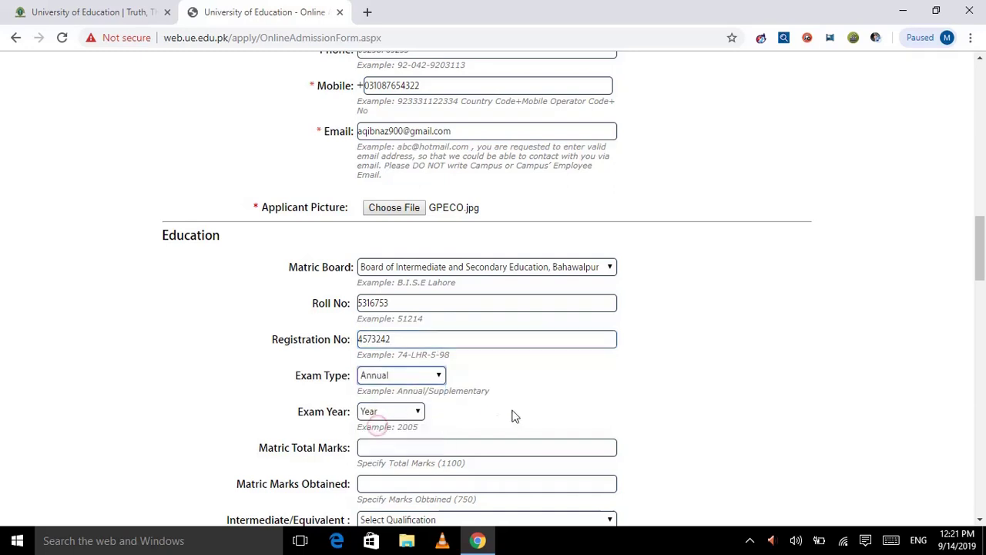
pyautogui.scroll(-1, 513, 411)
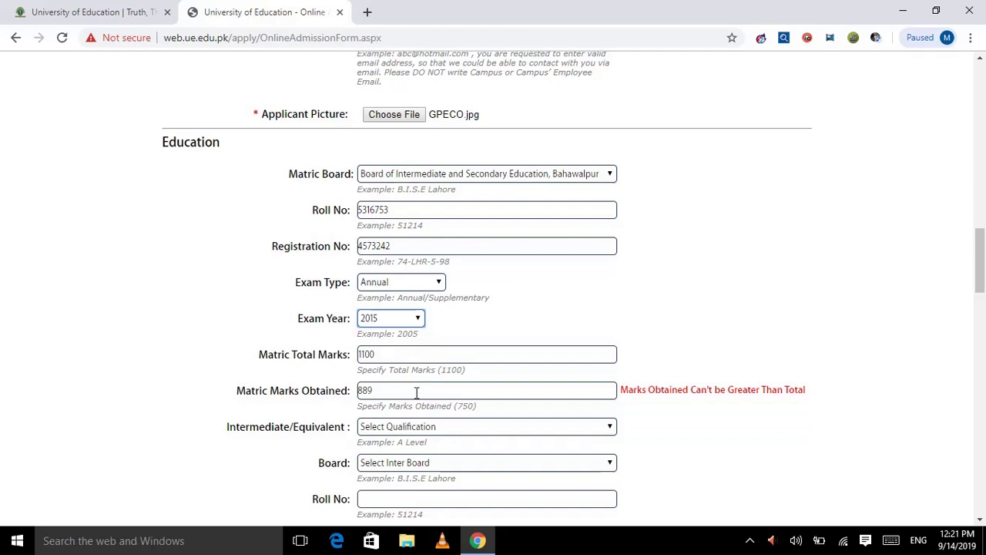
pyautogui.scroll(-1, 416, 393)
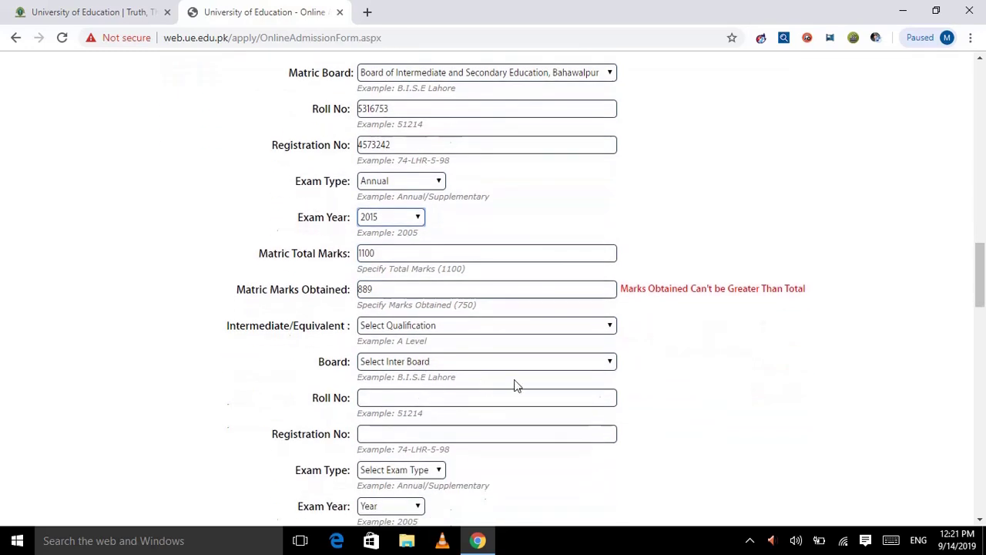
# - Choose DAE (3 Years) as intermediate qualification and Federal Board as board
pyautogui.click(443, 327)
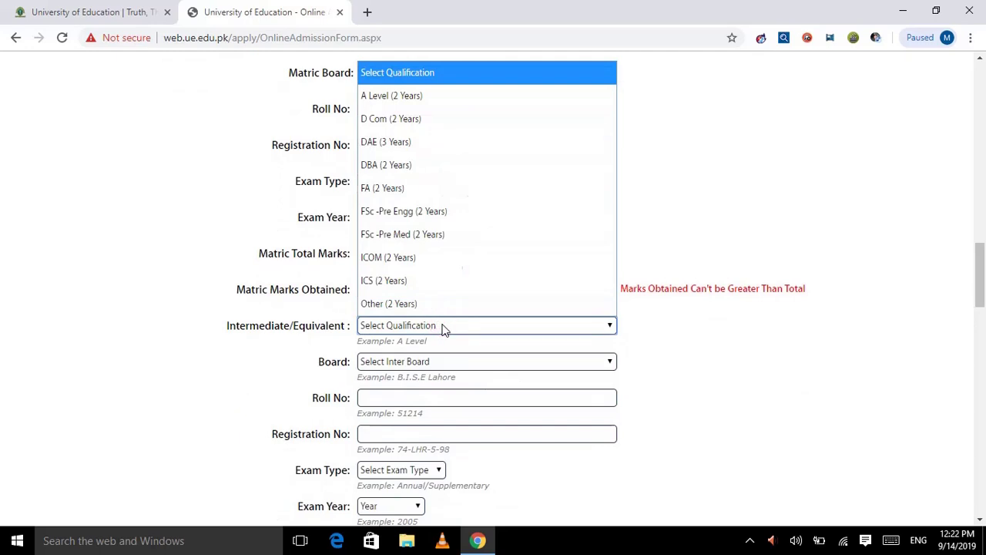
pyautogui.click(403, 147)
pyautogui.click(423, 367)
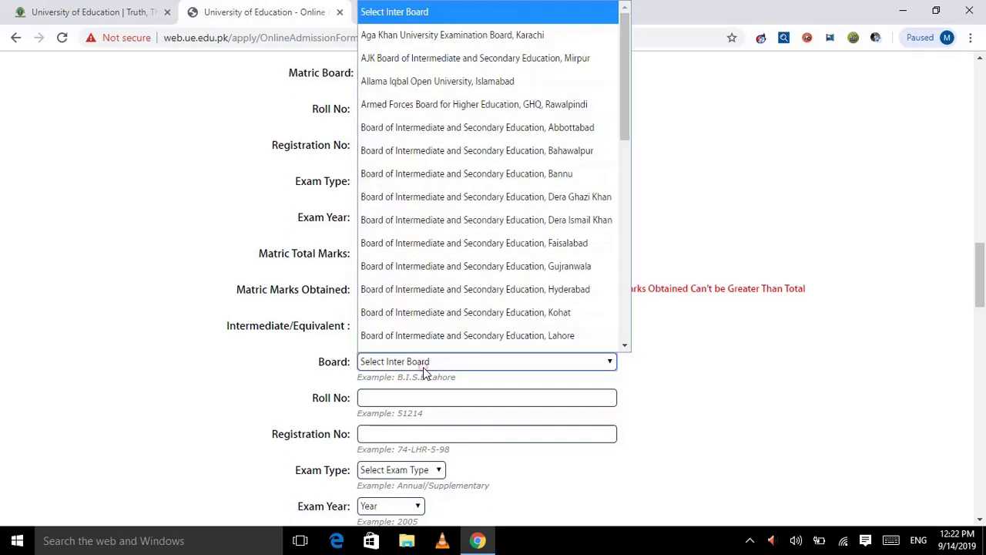
pyautogui.press('p')
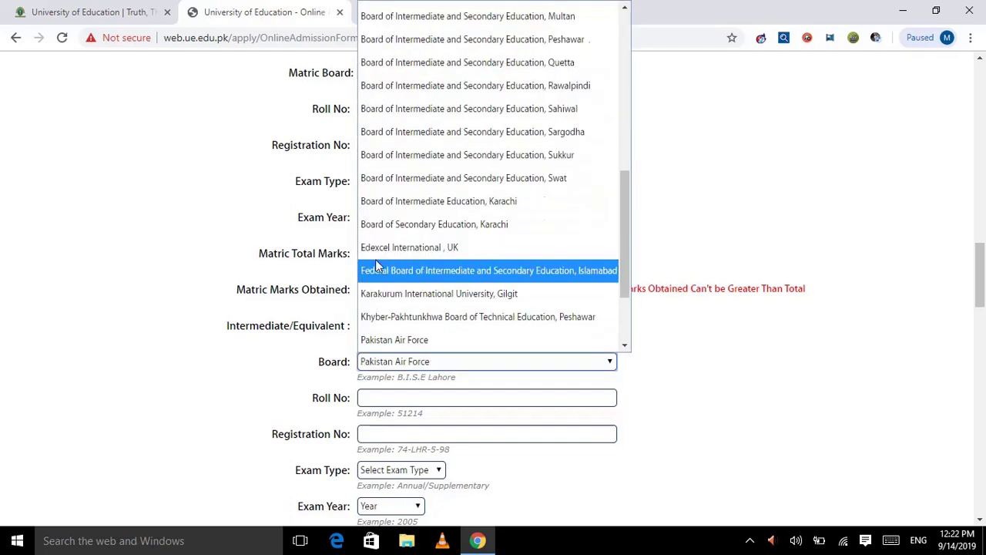
pyautogui.click(375, 263)
# - Enter the intermediate roll number and registration number
pyautogui.click(385, 393)
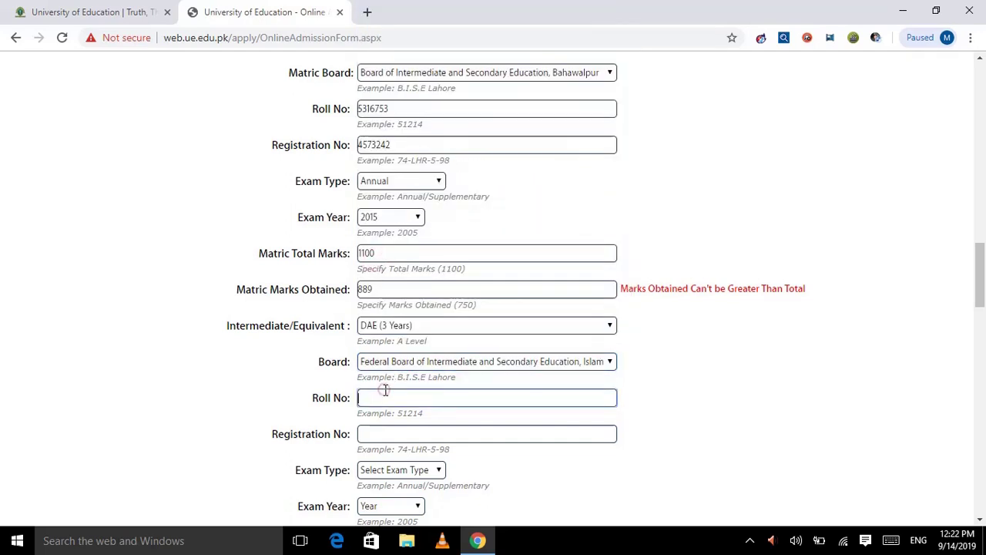
pyautogui.write('56456')
pyautogui.press('BackSpace')
pyautogui.press('BackSpace')
pyautogui.press('BackSpace')
pyautogui.click(403, 431)
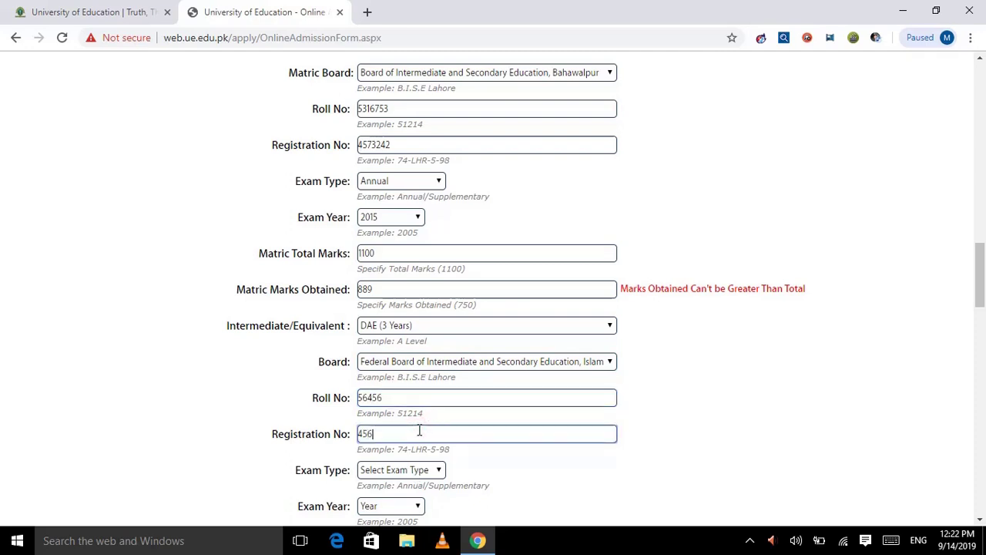
pyautogui.write('4564321')
# - Set the intermediate exam type to Annual and exam year to 2018
pyautogui.click(401, 469)
pyautogui.click(378, 424)
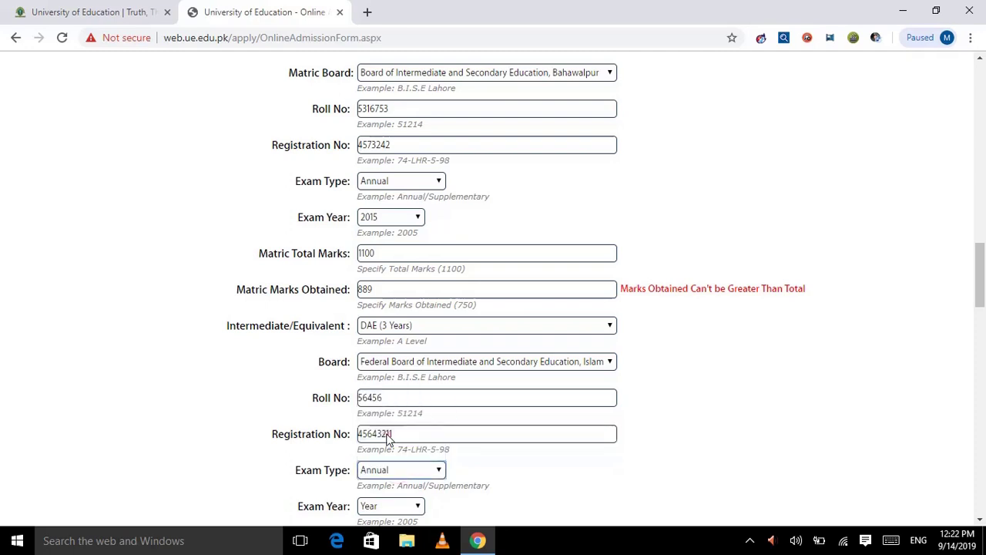
pyautogui.scroll(-2, 388, 438)
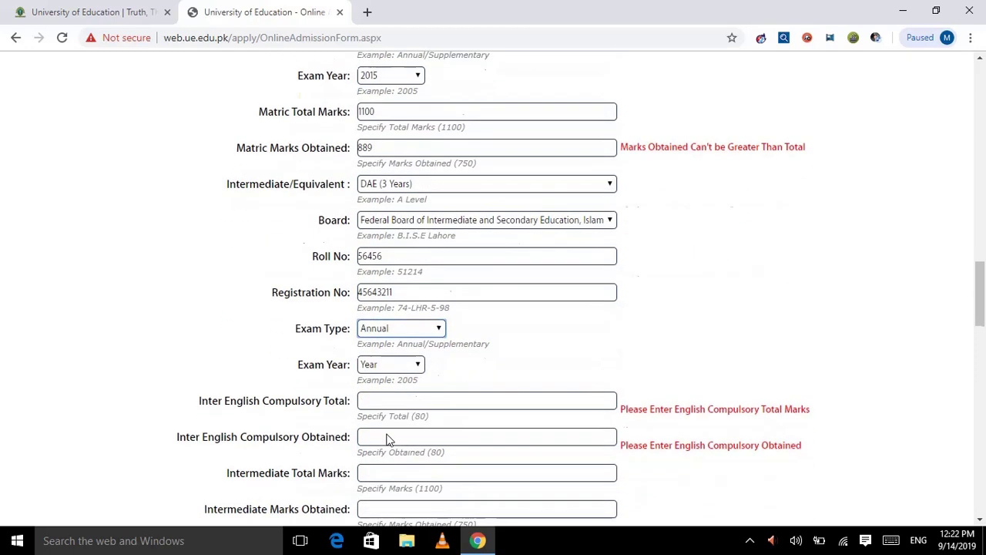
pyautogui.click(373, 366)
pyautogui.scroll(-1, 388, 320)
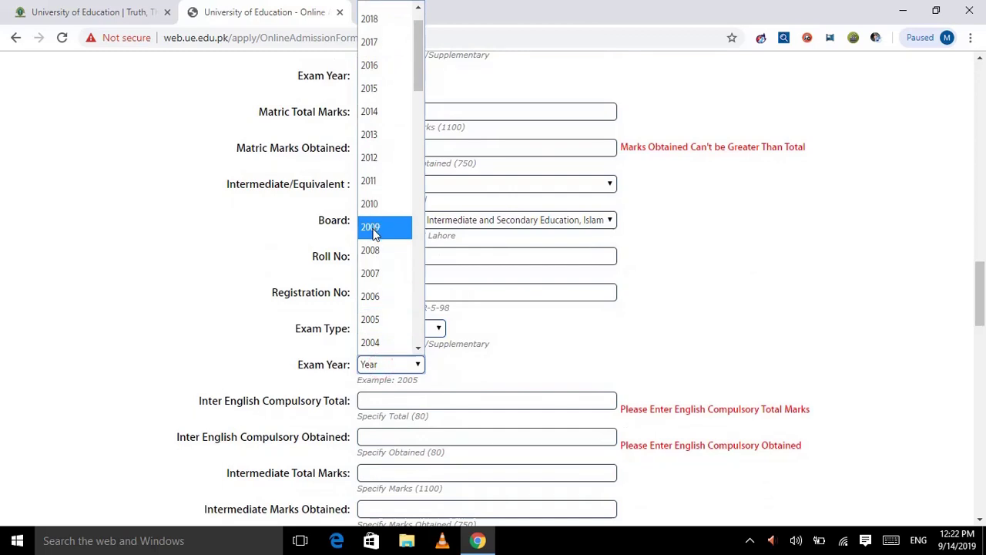
pyautogui.click(396, 18)
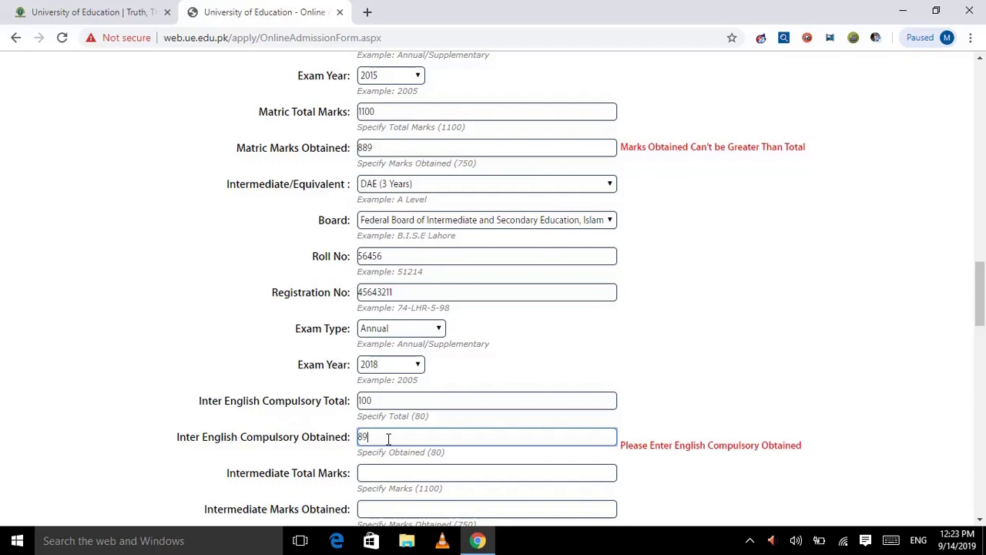
# - Scroll through the rest of the admission form down to the Submit button
pyautogui.scroll(-1, 388, 438)
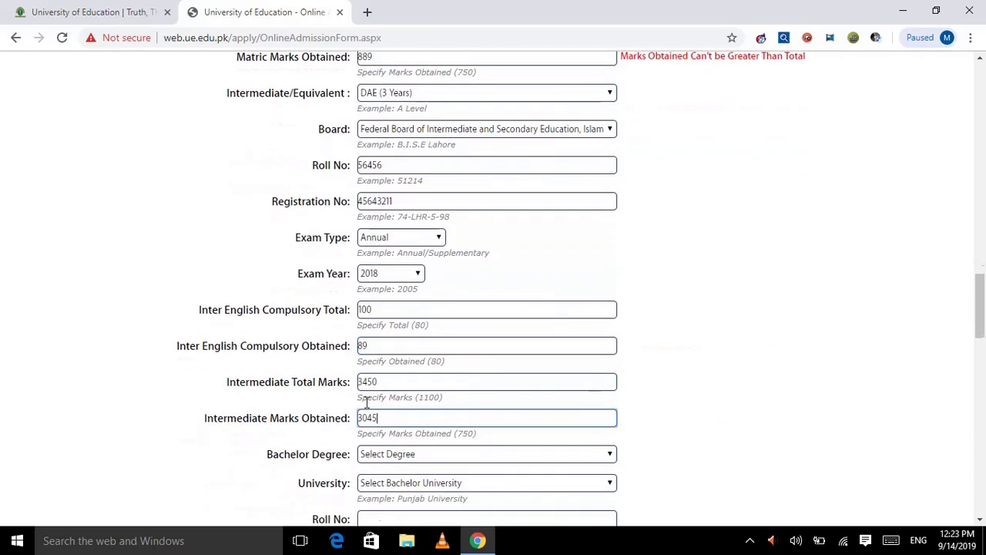
pyautogui.scroll(-1, 366, 401)
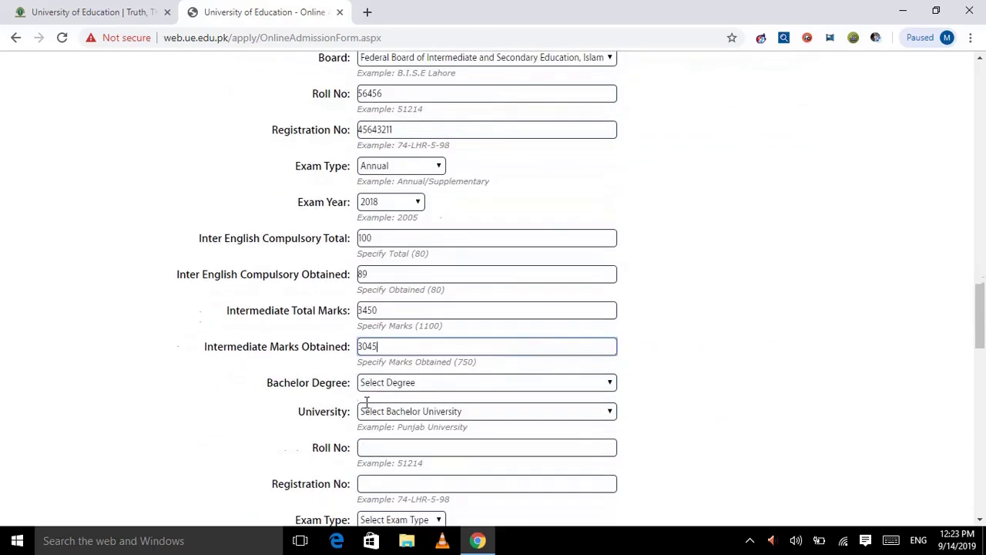
pyautogui.scroll(-5, 387, 397)
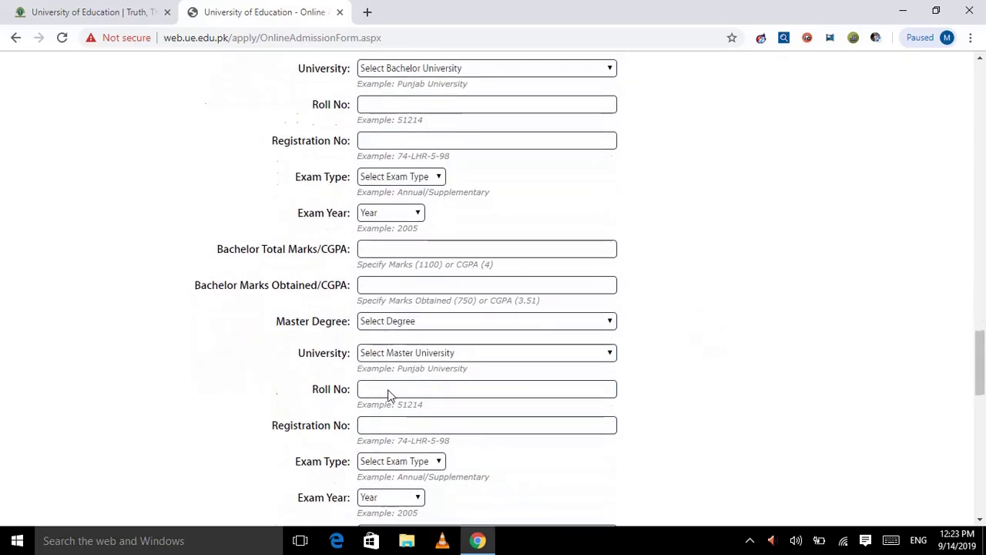
pyautogui.scroll(1, 389, 395)
pyautogui.scroll(-1, 390, 395)
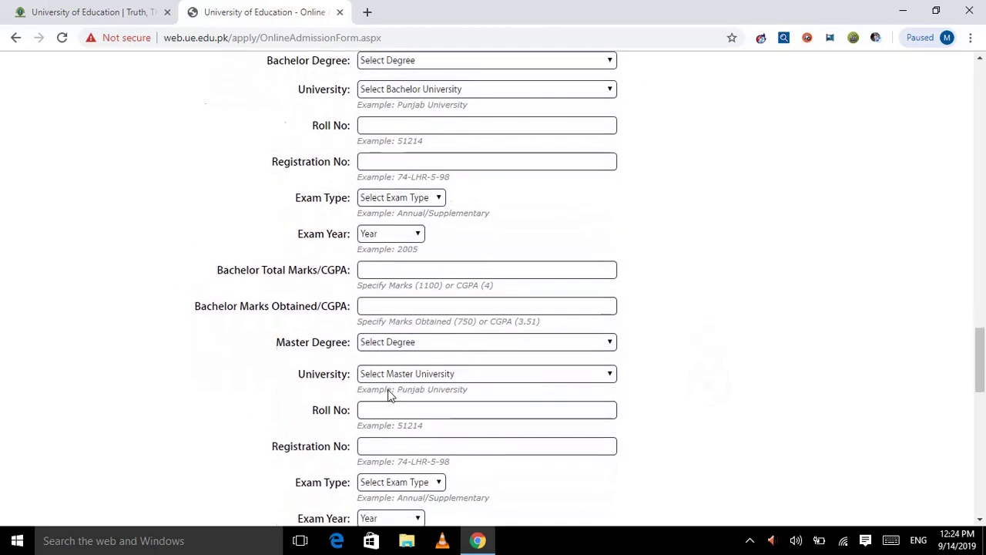
pyautogui.scroll(-2, 389, 395)
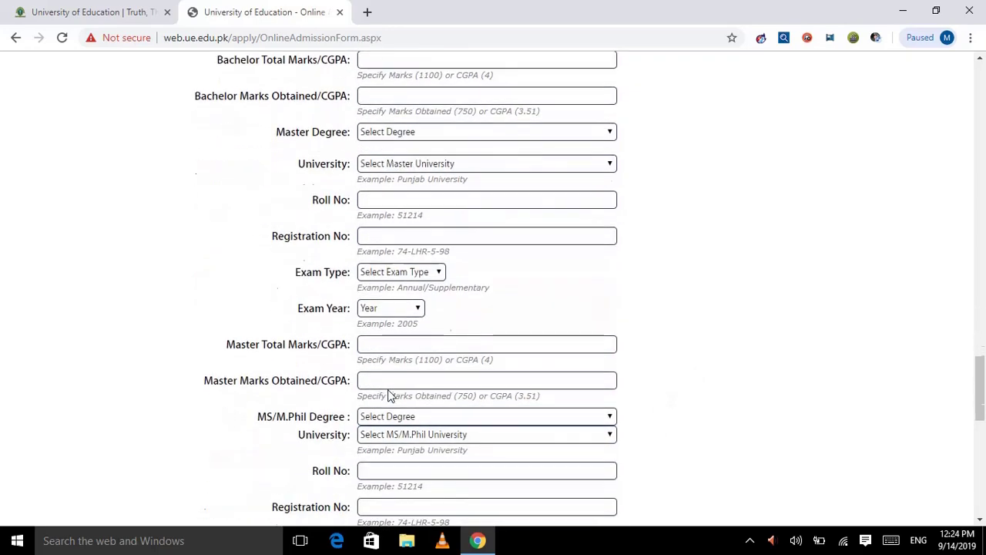
pyautogui.scroll(-3, 389, 395)
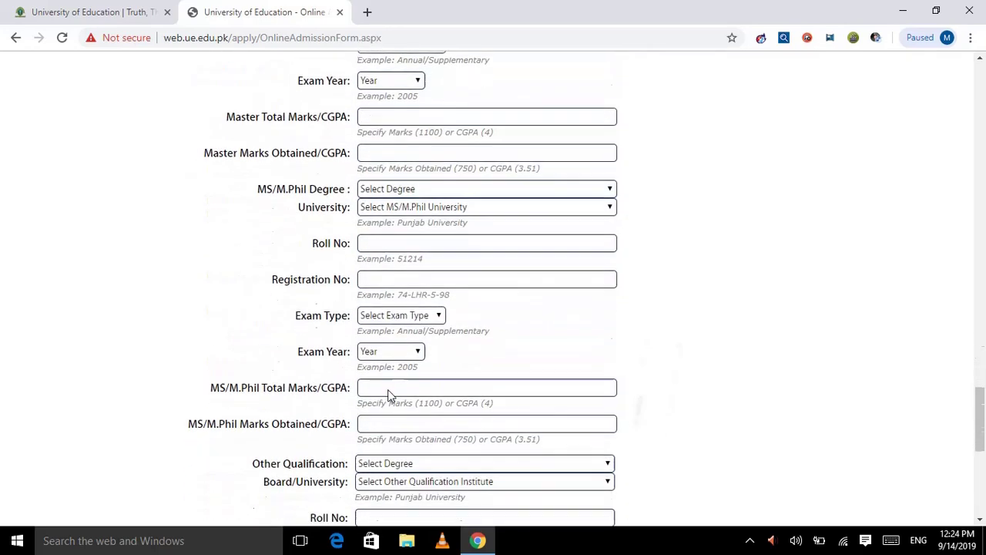
pyautogui.scroll(-1, 389, 396)
pyautogui.scroll(-1, 389, 395)
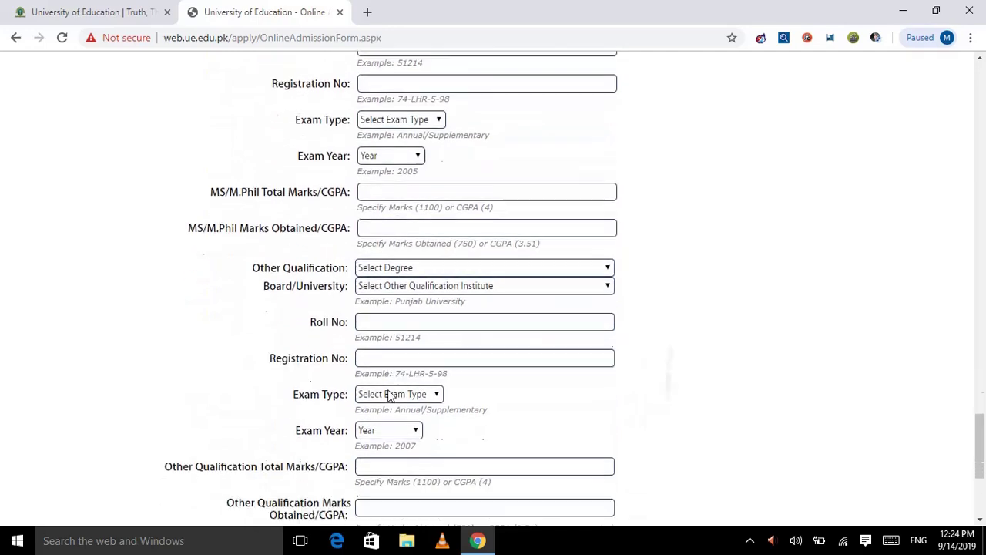
pyautogui.scroll(-1, 390, 396)
pyautogui.scroll(-3, 387, 395)
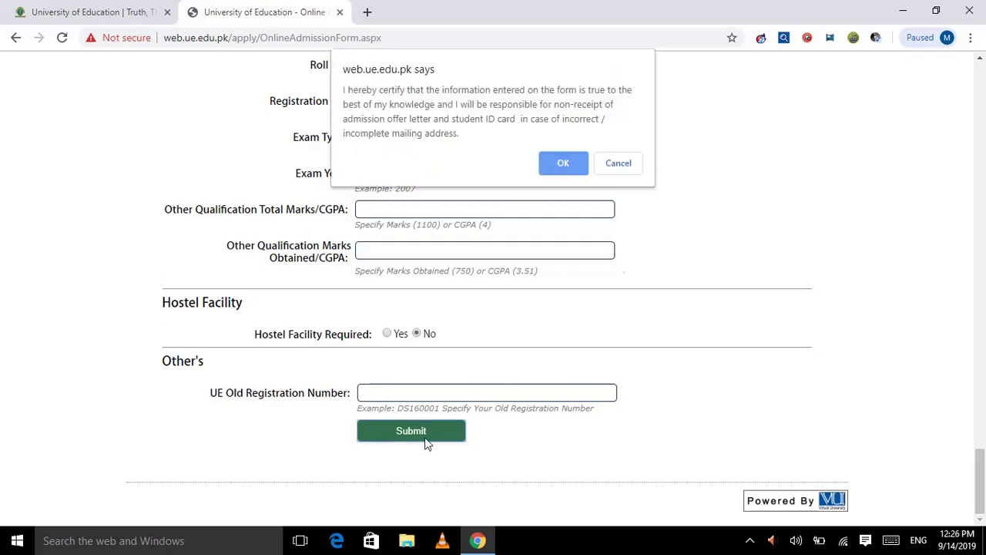
# - Accept the certification prompt with OK to submit the application
pyautogui.click(565, 162)
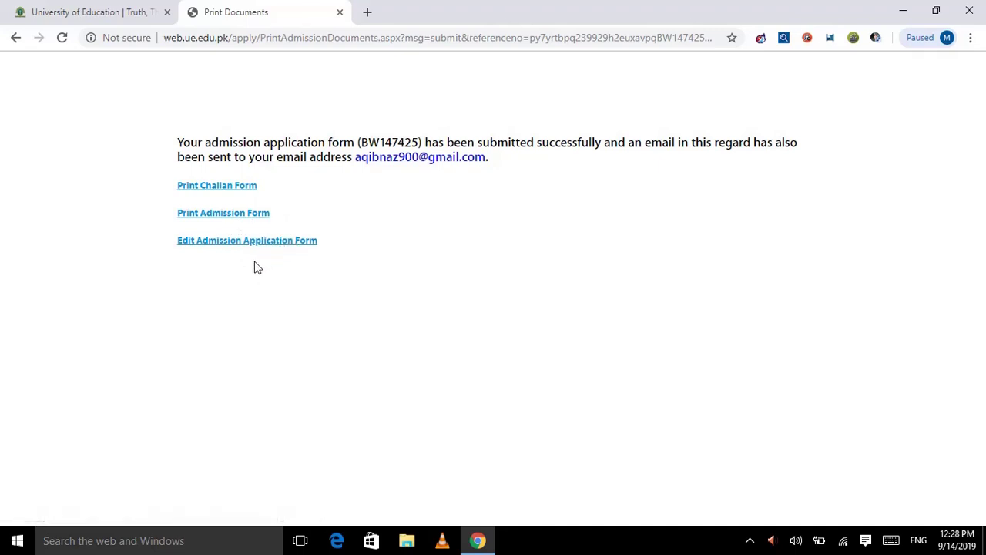
# - Open the Print Challan Form link in a new tab
pyautogui.click(208, 187)
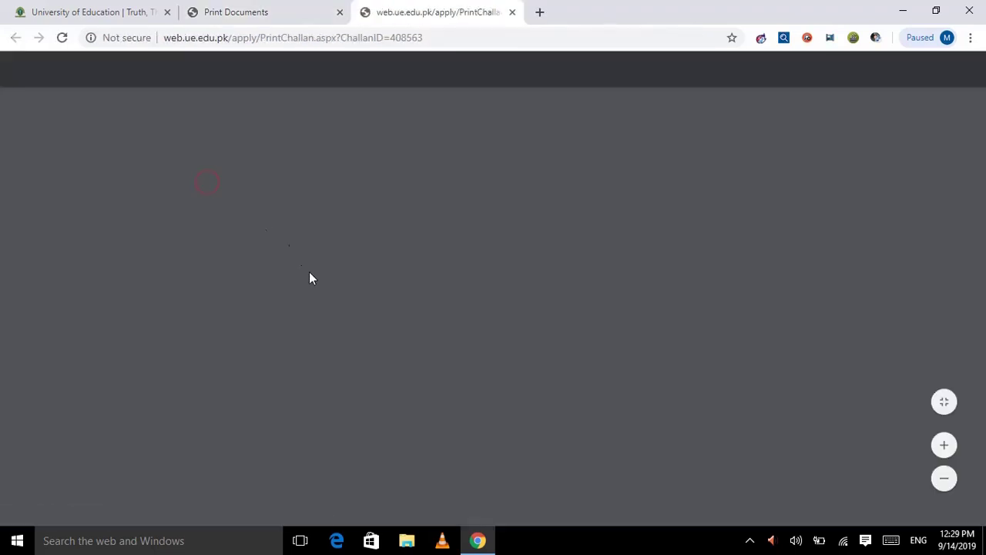